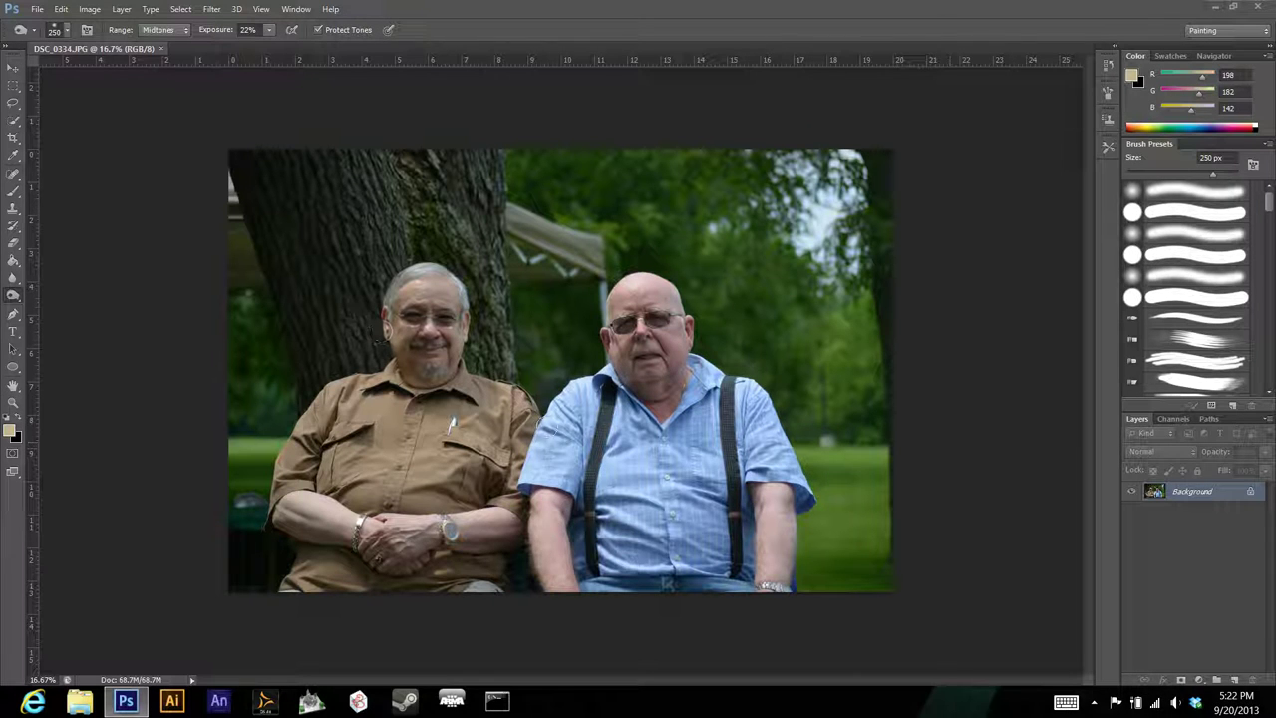
Crop the photo tightly around the two seated men, trimming the area above them and both sides, and leave the Crop tool.
left_click(558, 593)
left_click(13, 136)
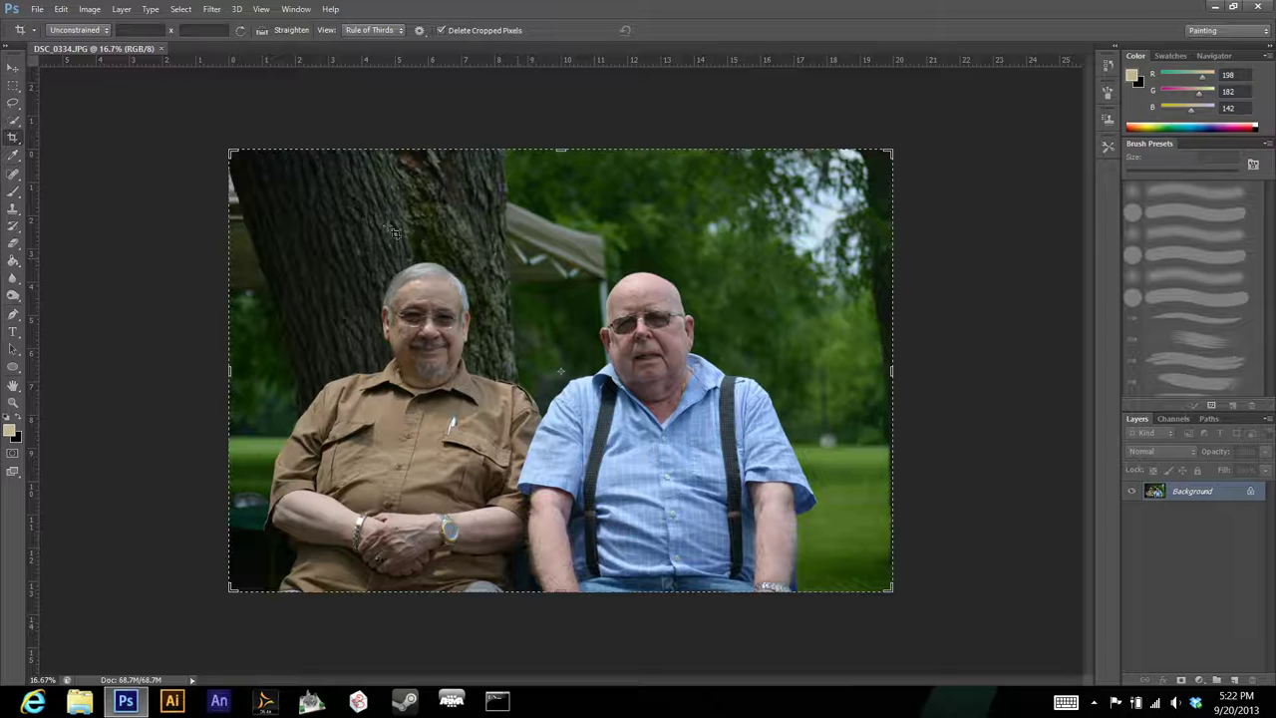
left_click_drag(562, 149, 546, 205)
left_click_drag(890, 371, 855, 372)
left_click_drag(267, 371, 282, 370)
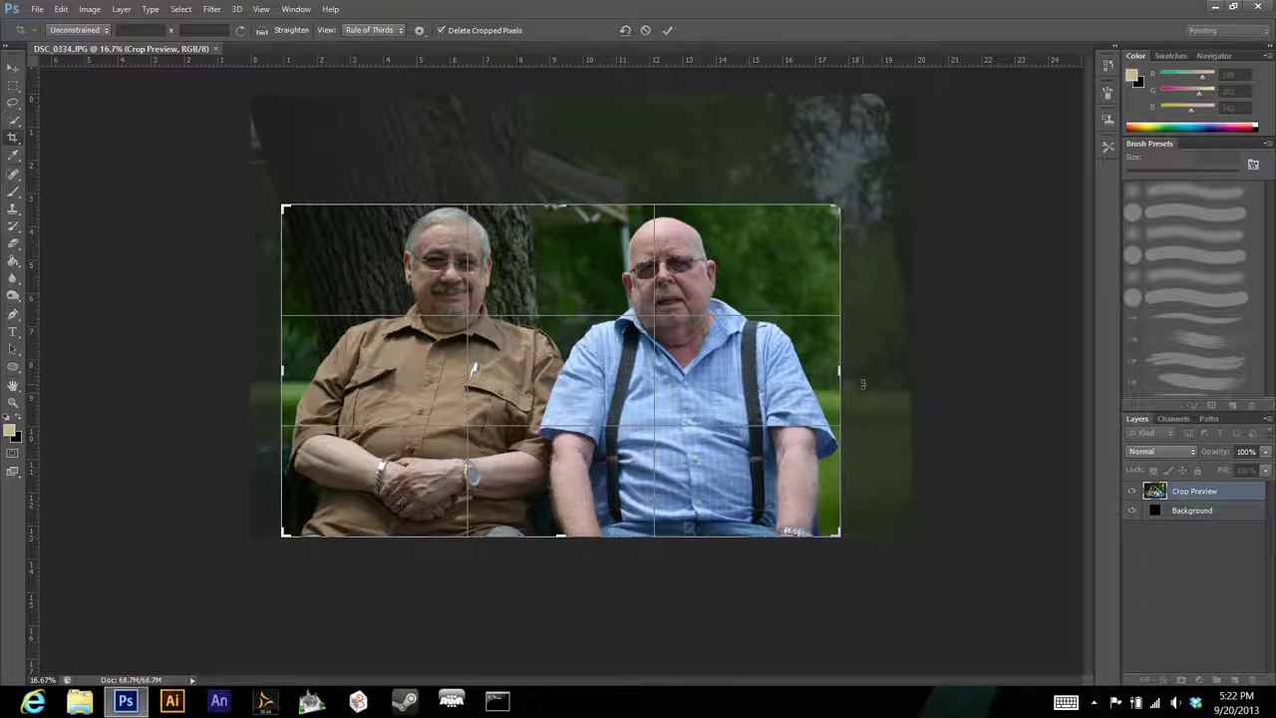
key("Return")
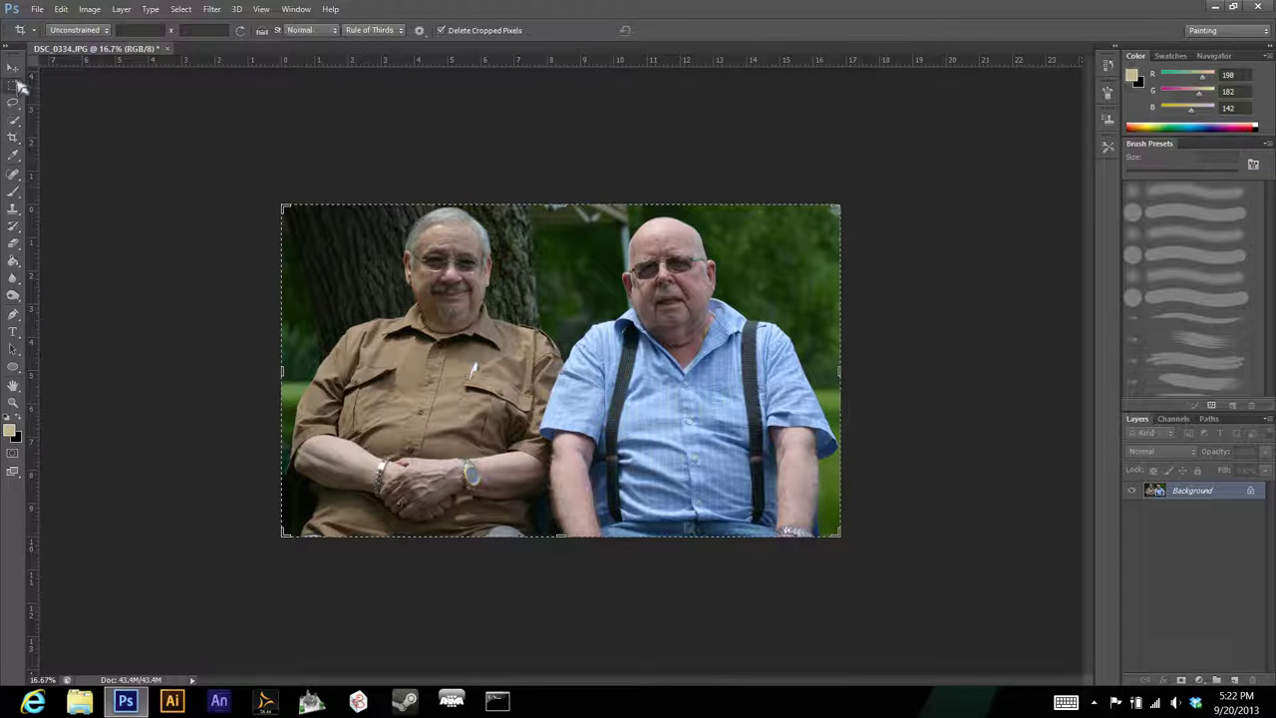
left_click(15, 85)
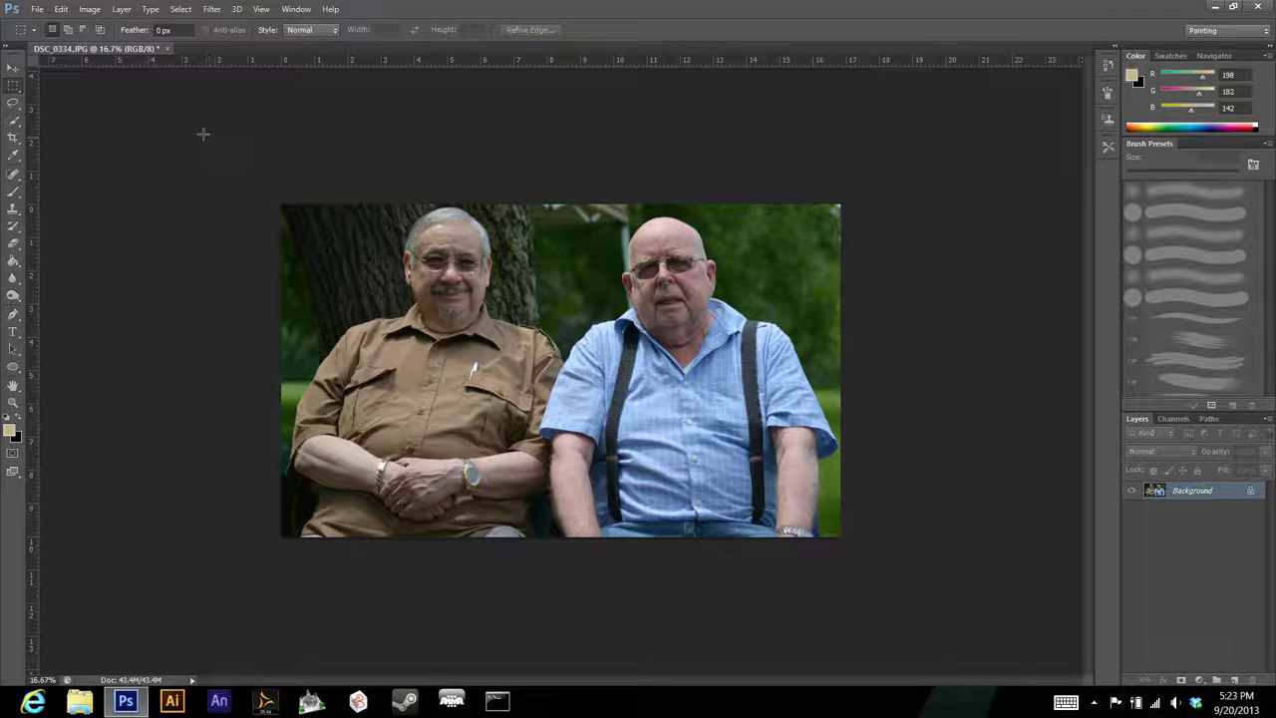
Start a Brightness/Contrast adjustment with contrast 22 and brightness 2, and compare the preview with the original.
left_click(89, 9)
mouse_move(122, 53)
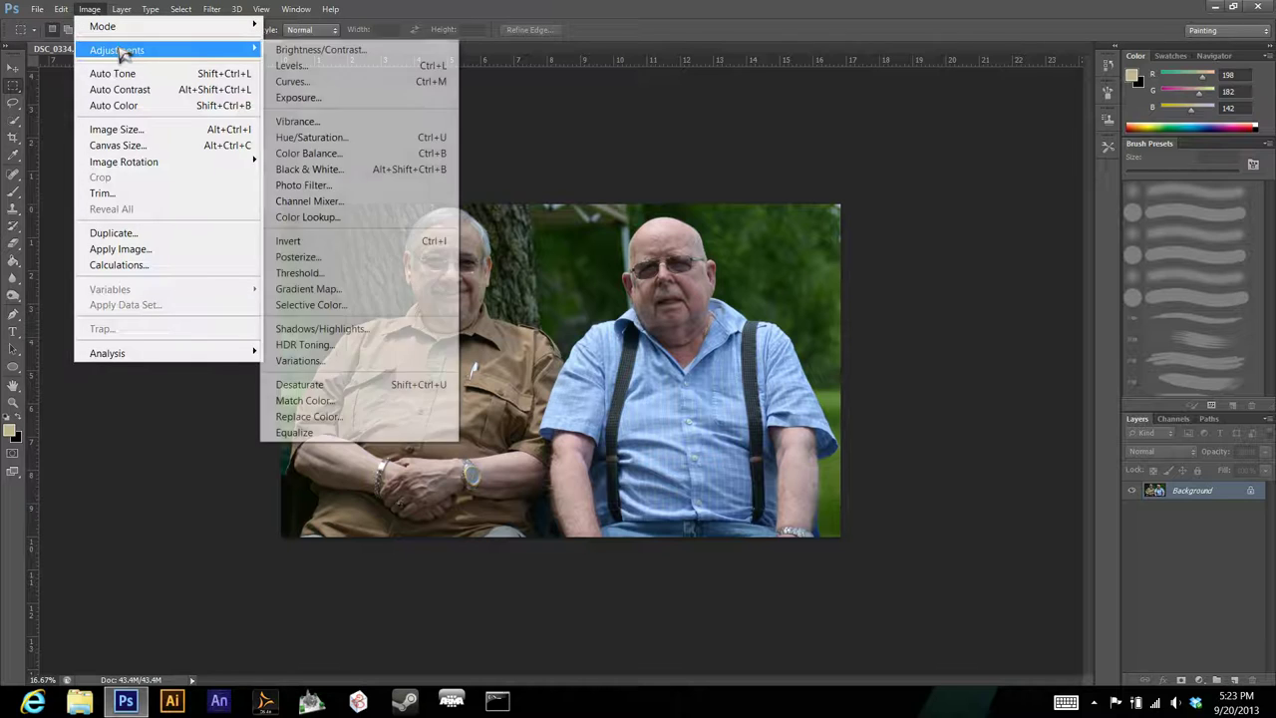
left_click(329, 50)
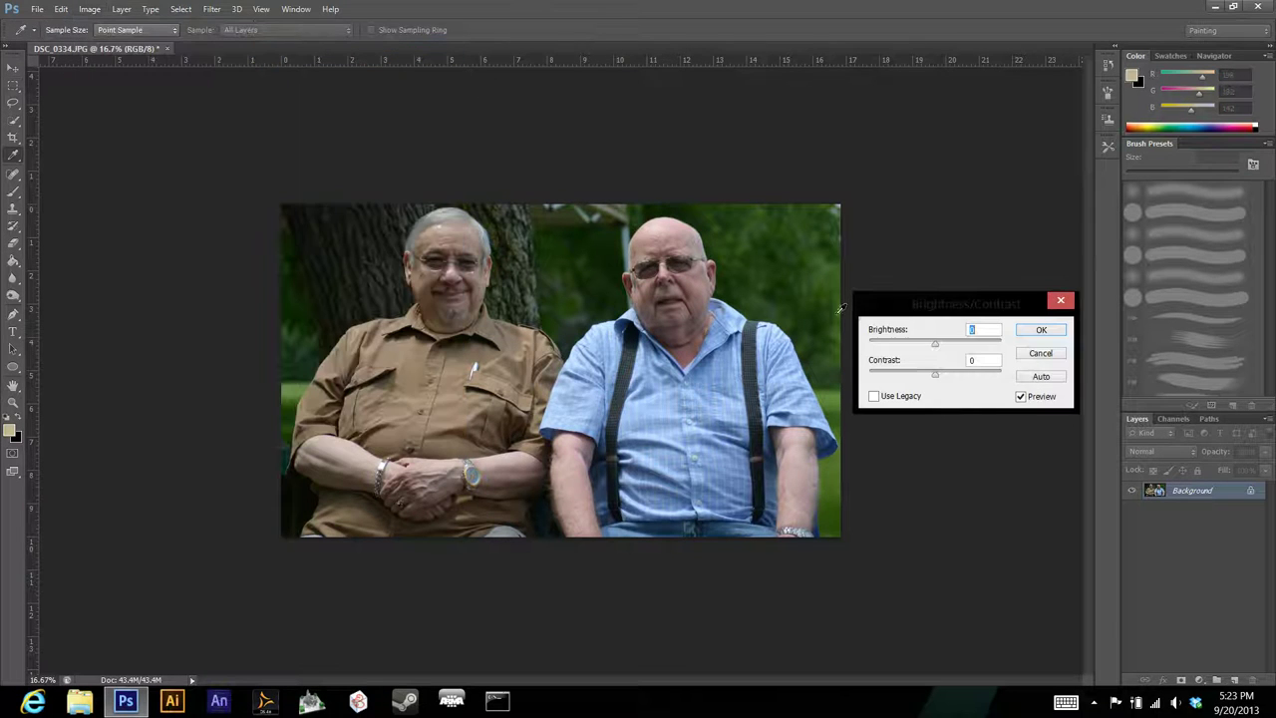
left_click_drag(961, 305, 957, 254)
left_click(934, 318)
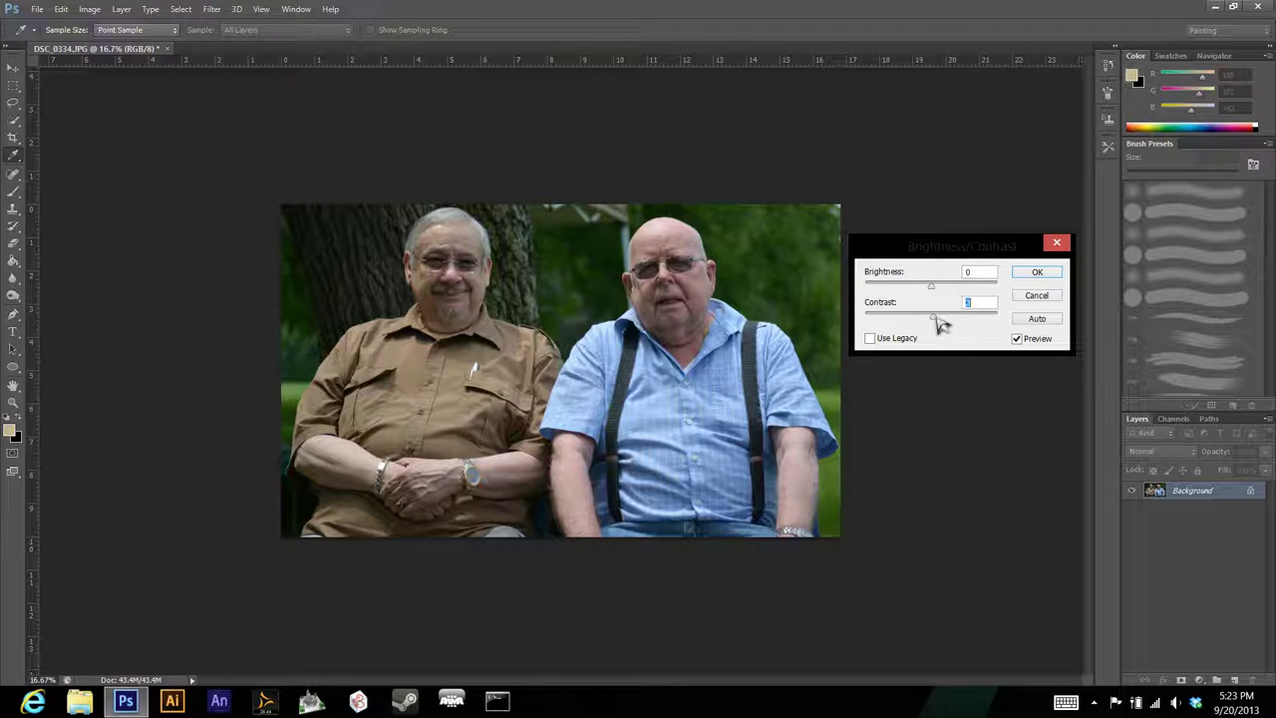
left_click_drag(938, 318, 937, 292)
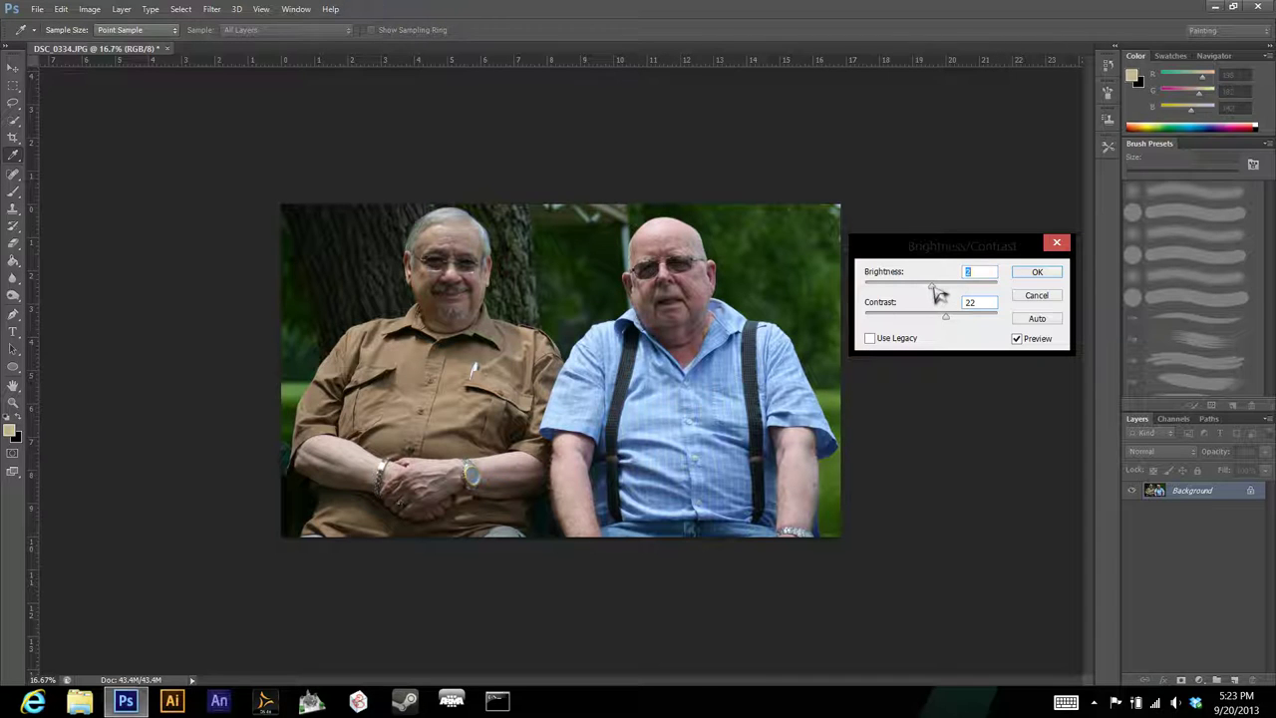
left_click(1017, 339)
left_click(1017, 339)
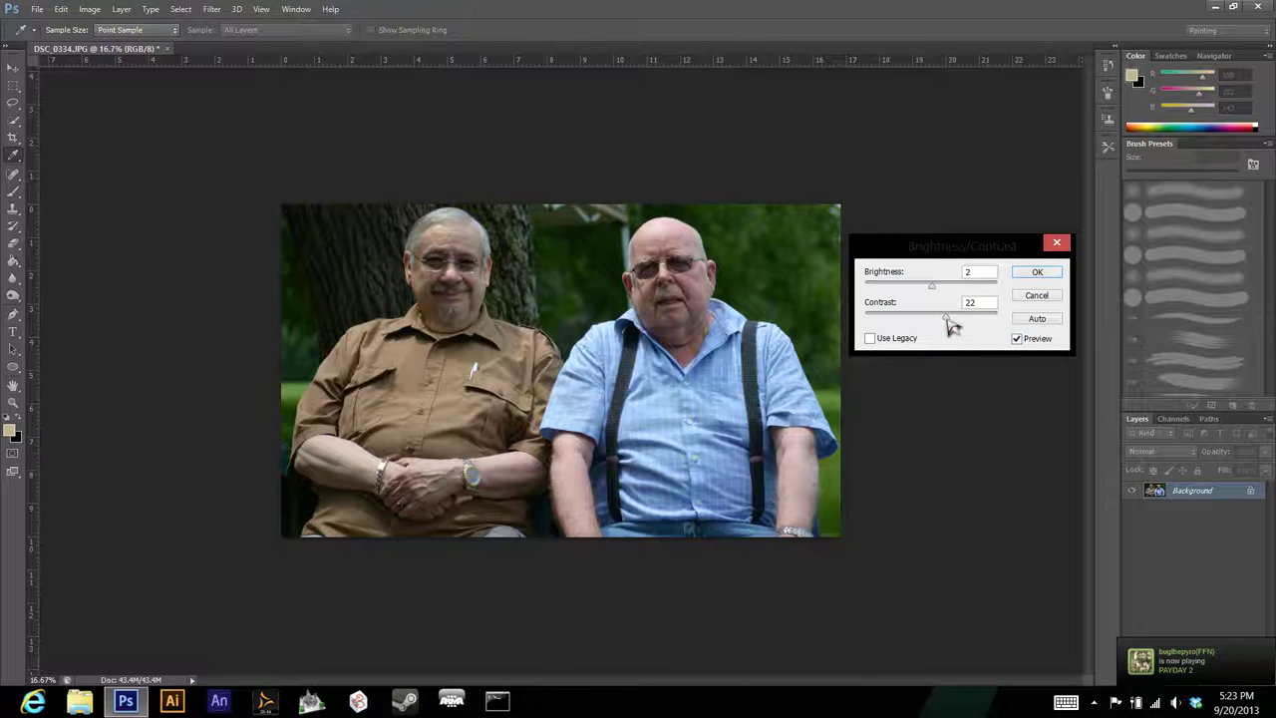
Try brightness 3 with contrast 24 and compare the photo with and without the adjustment.
left_click_drag(946, 317, 938, 287)
left_click(1017, 340)
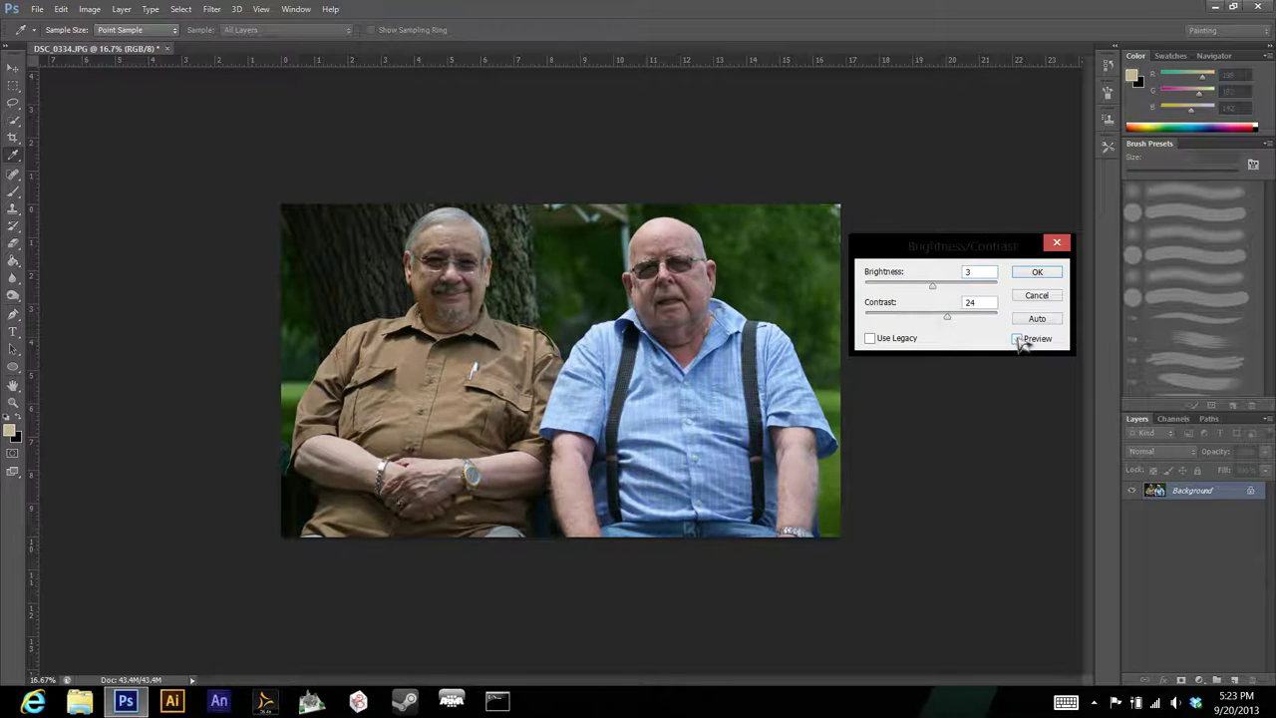
left_click(1018, 340)
left_click(1017, 340)
left_click(1017, 340)
left_click(1017, 340)
left_click(1018, 340)
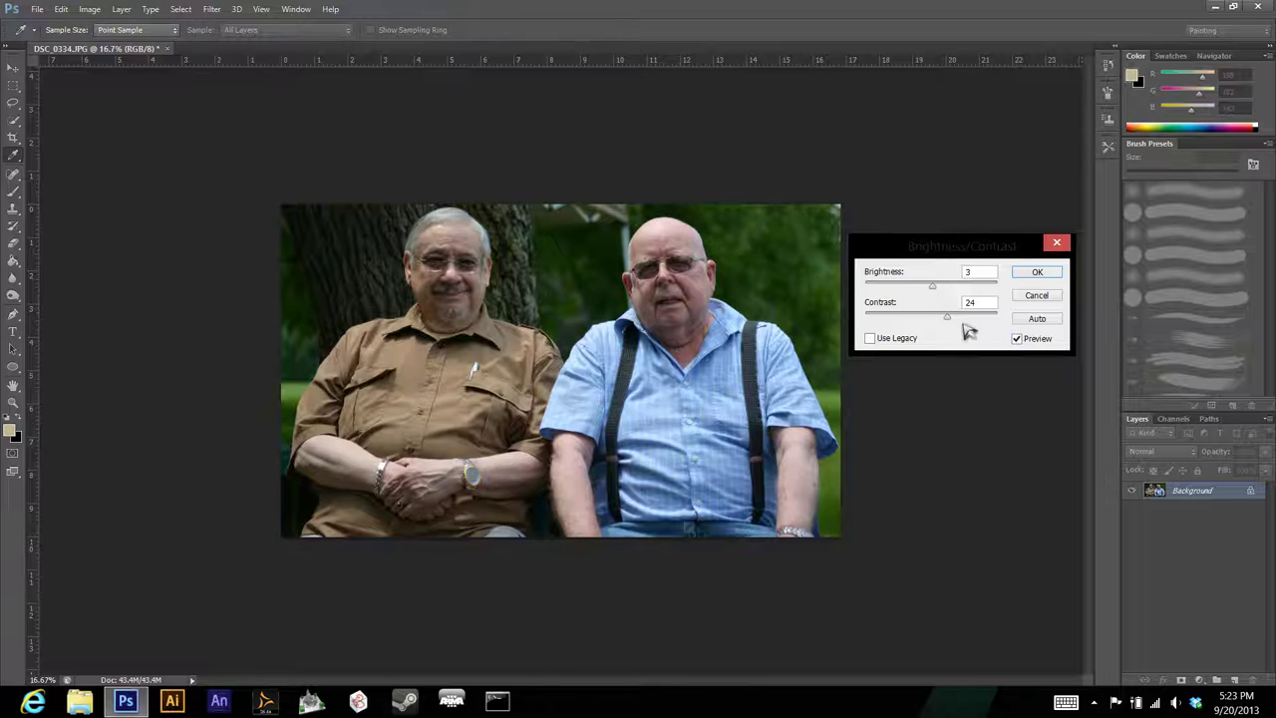
Try raising the contrast to 35 and compare it with the unadjusted photo.
left_click_drag(949, 317, 956, 319)
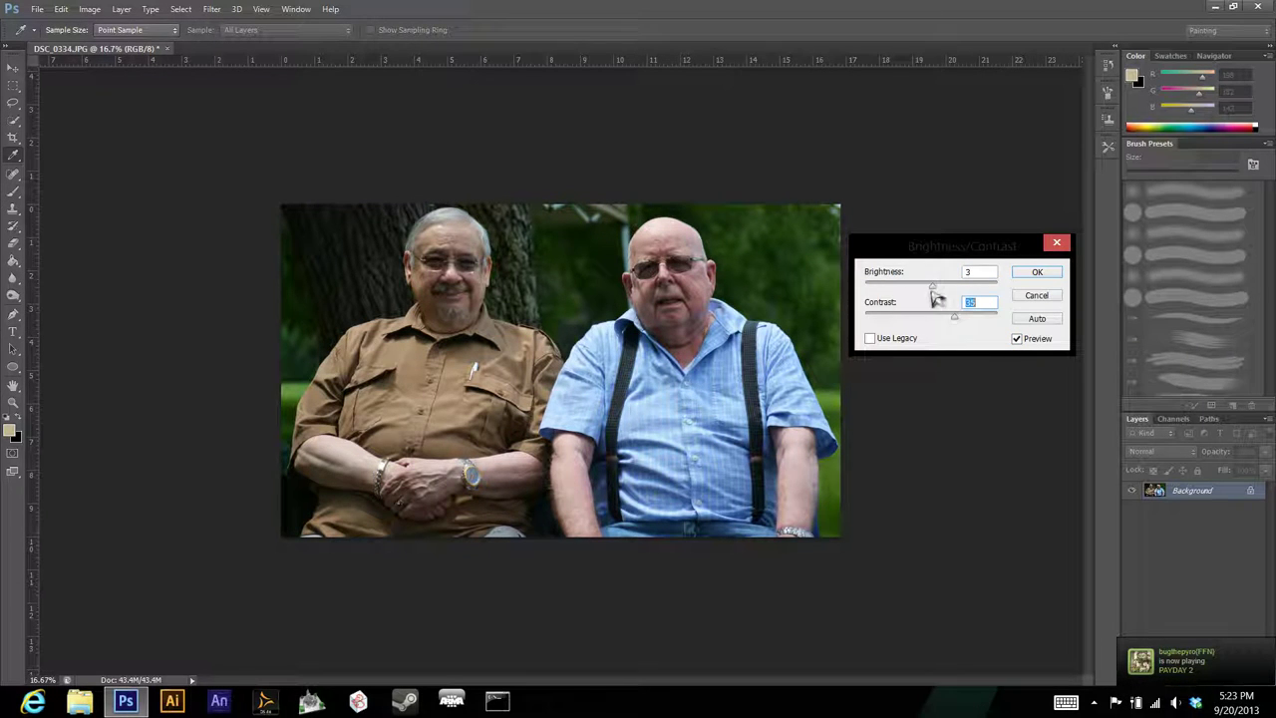
left_click(931, 287)
left_click(1021, 339)
left_click(1020, 339)
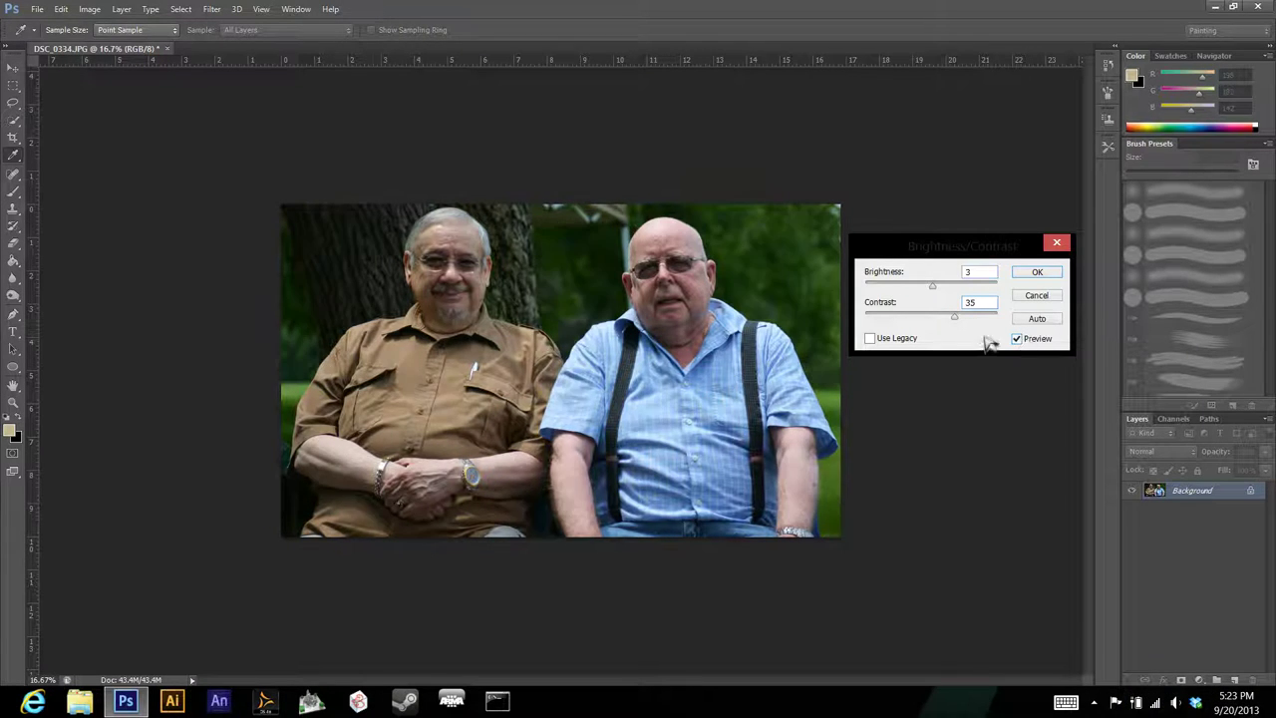
Set the contrast to 30 and the brightness to 5, check the preview against the original, and apply the adjustment.
left_click_drag(953, 317, 952, 317)
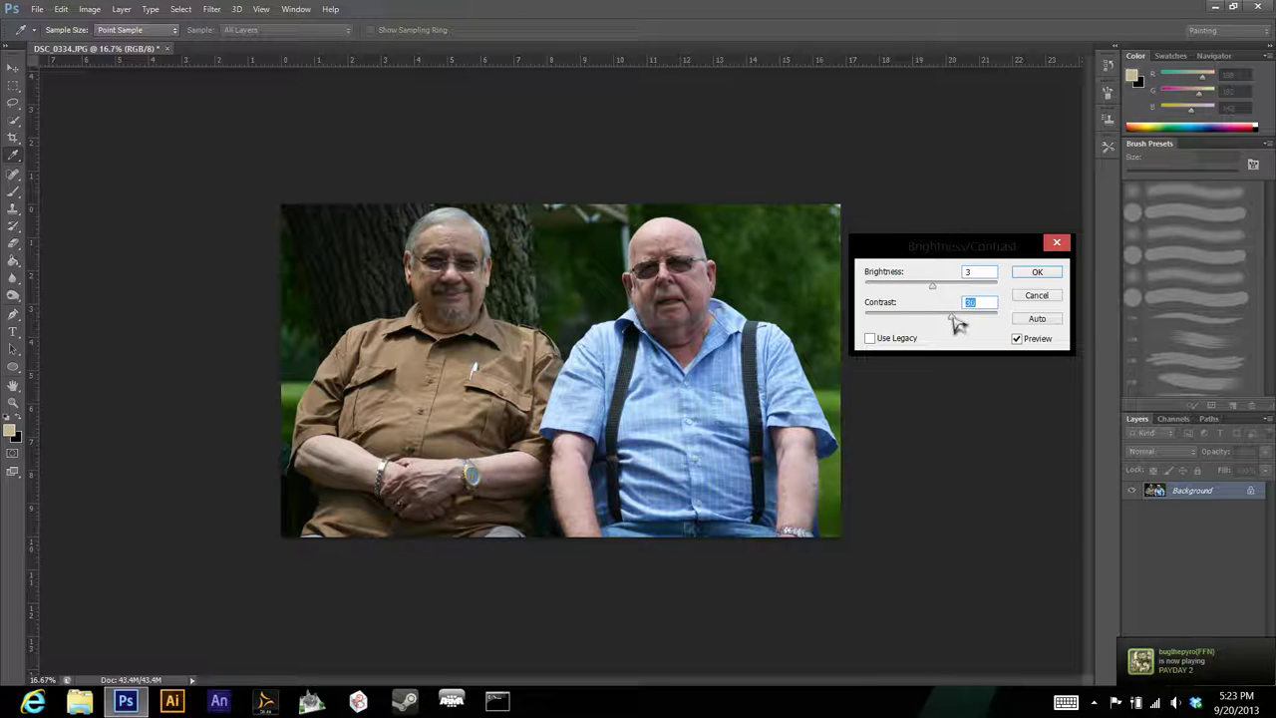
left_click(1022, 341)
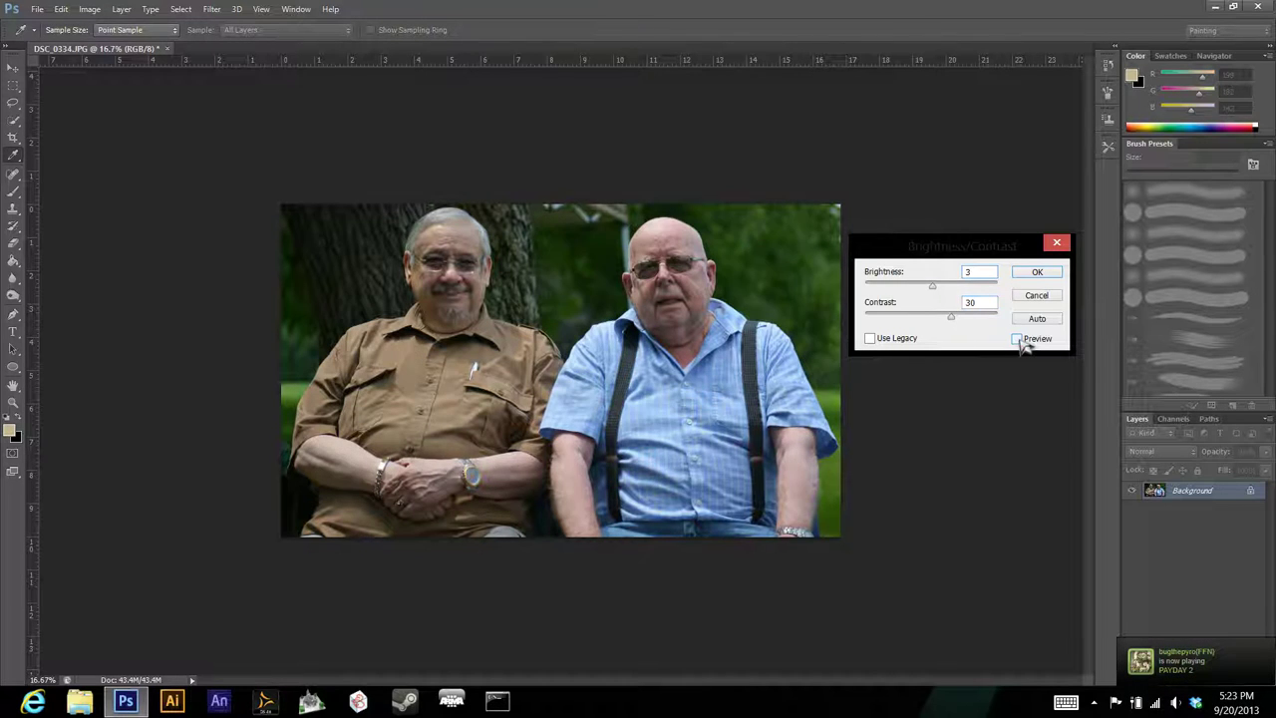
left_click(1017, 338)
left_click(937, 288)
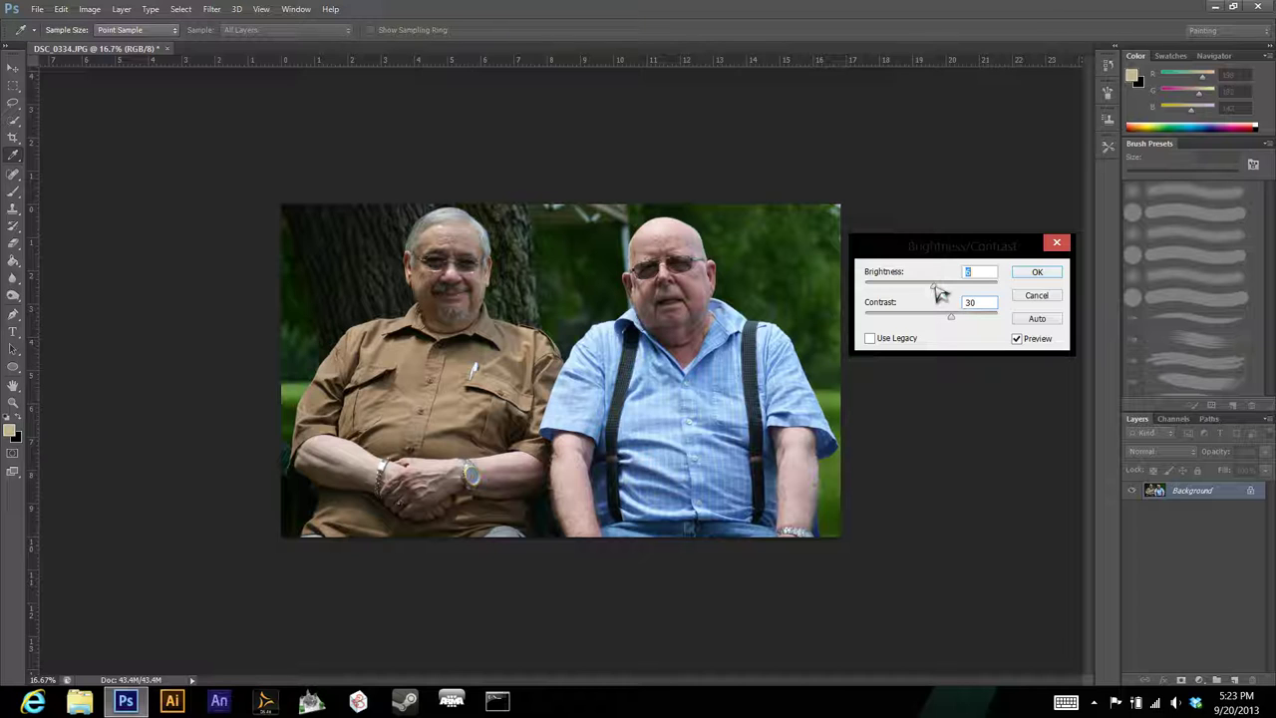
left_click(1016, 339)
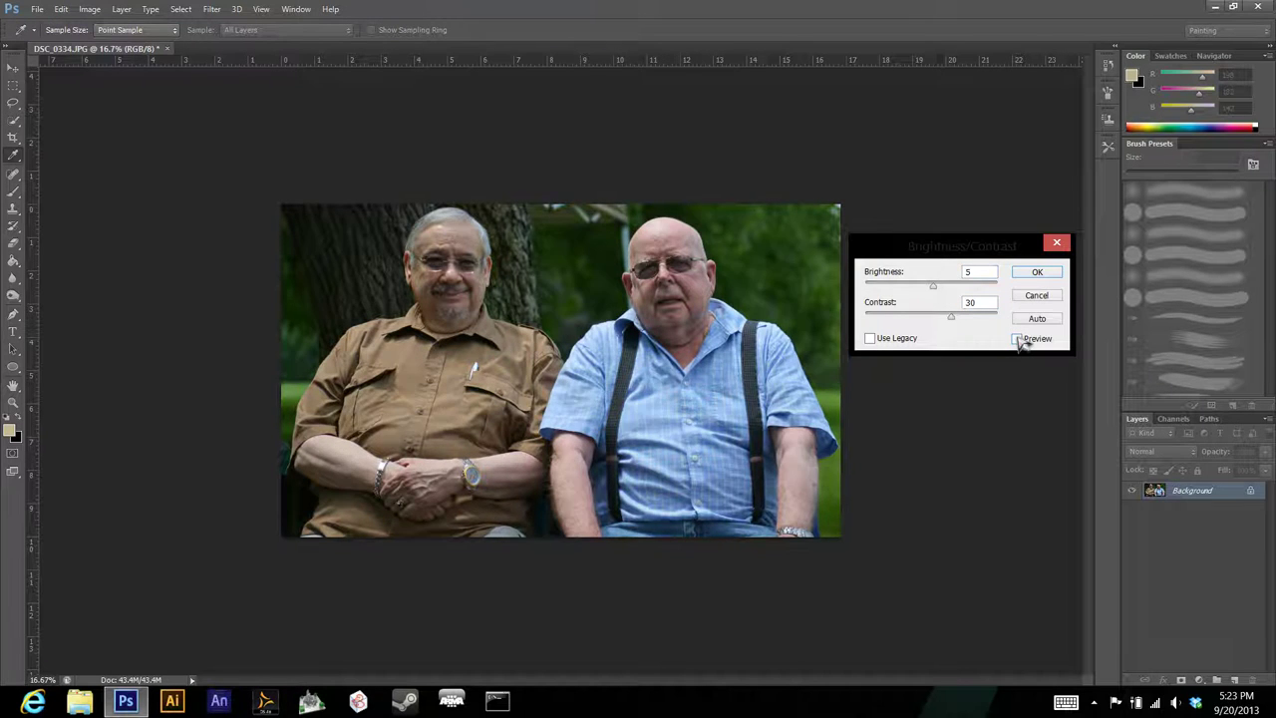
left_click(1018, 339)
left_click(1032, 272)
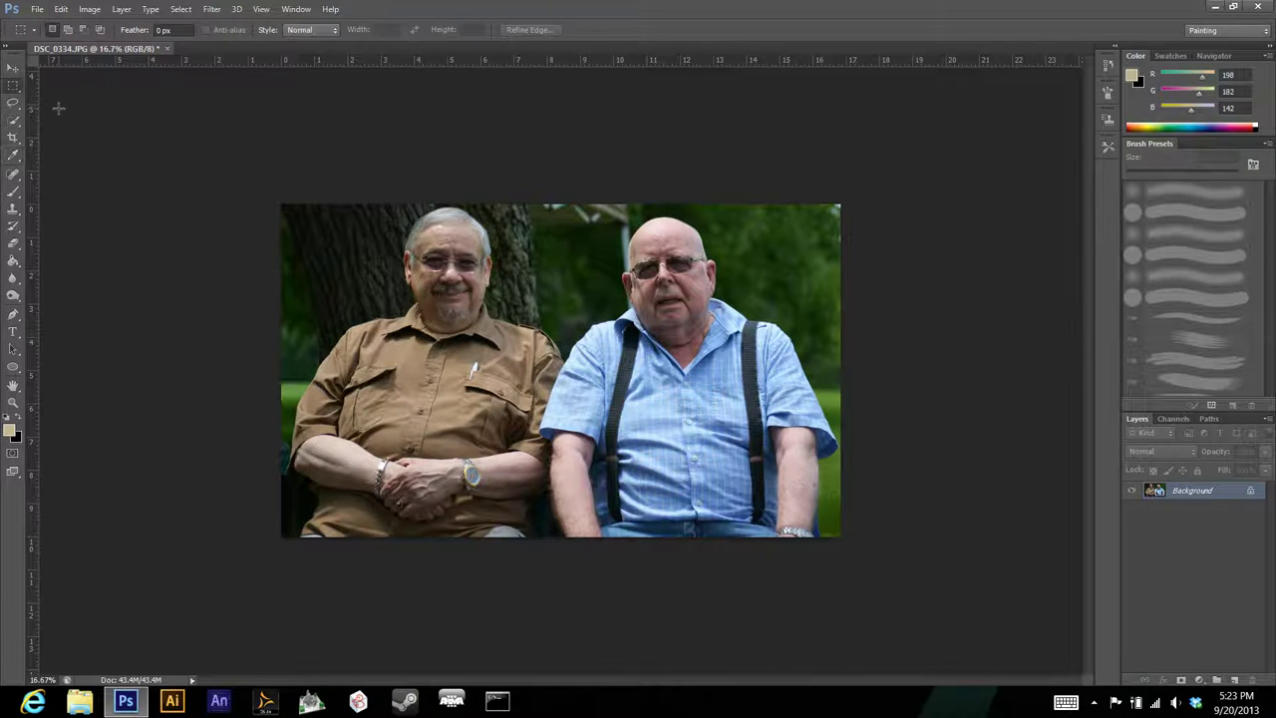
Choose the Spot Healing Brush and set its size to 90 px.
key("ctrl+plus")
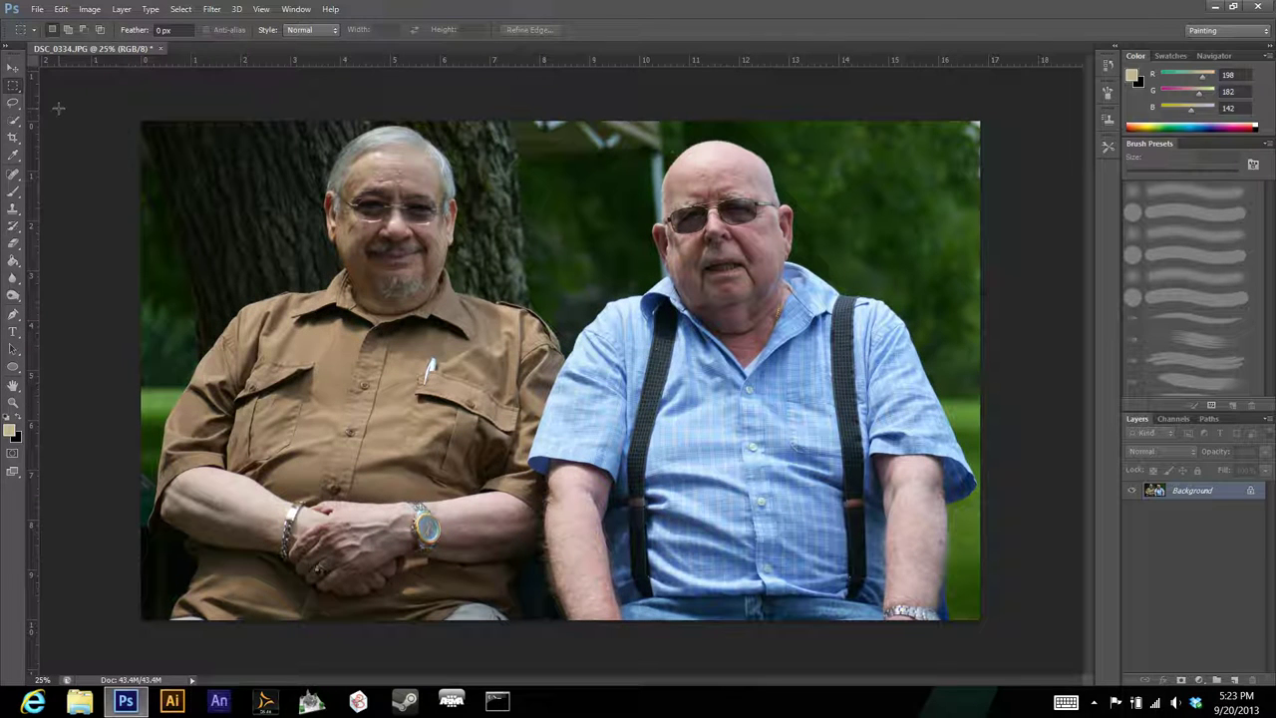
left_click(15, 174)
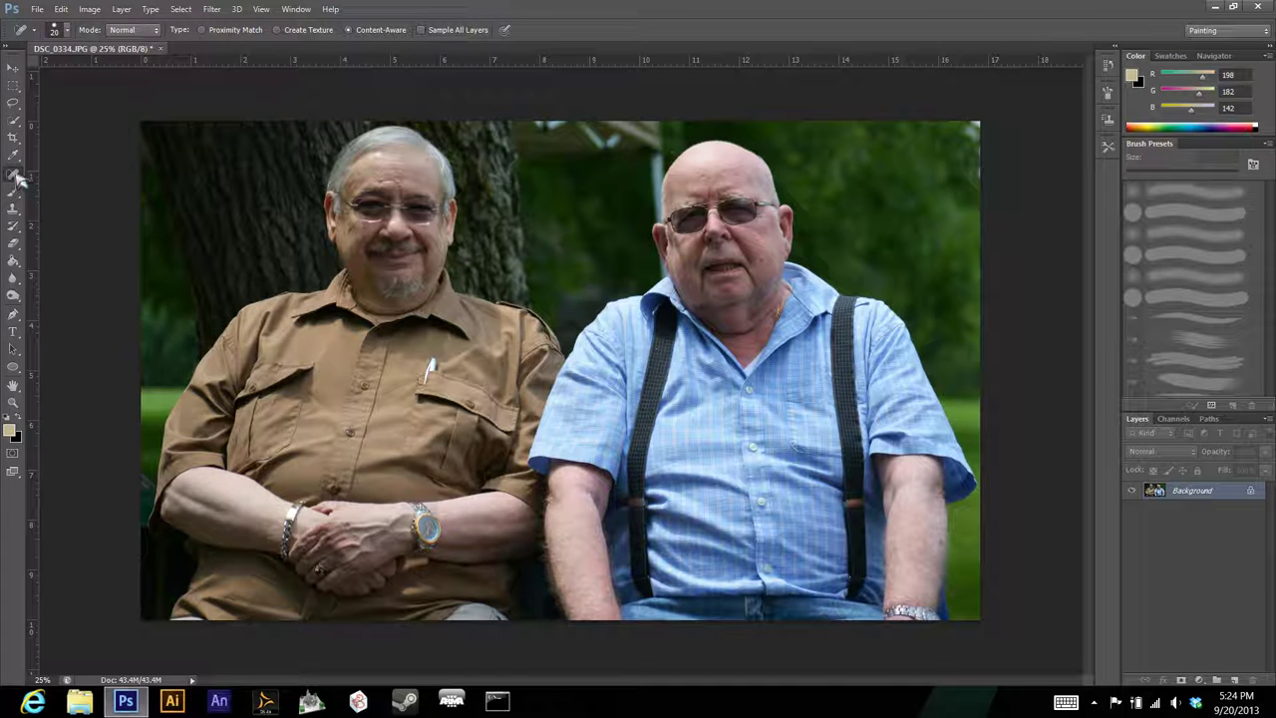
left_click(16, 176)
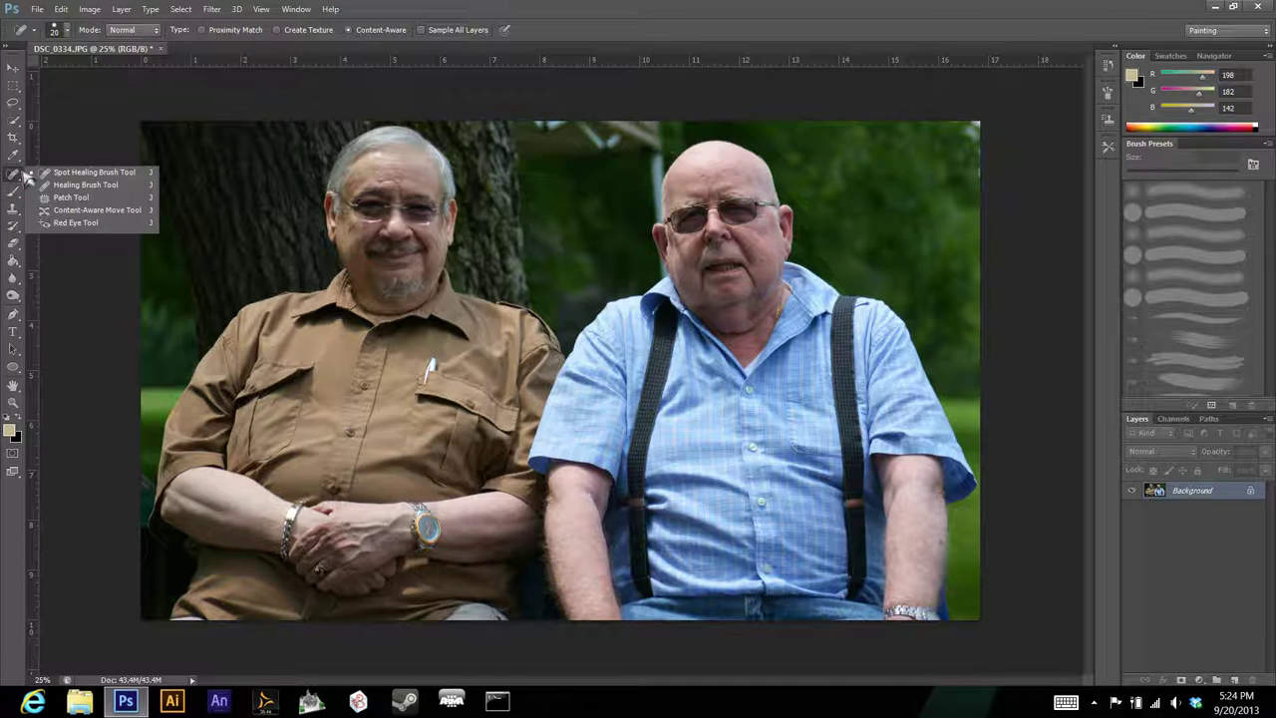
left_click(95, 172)
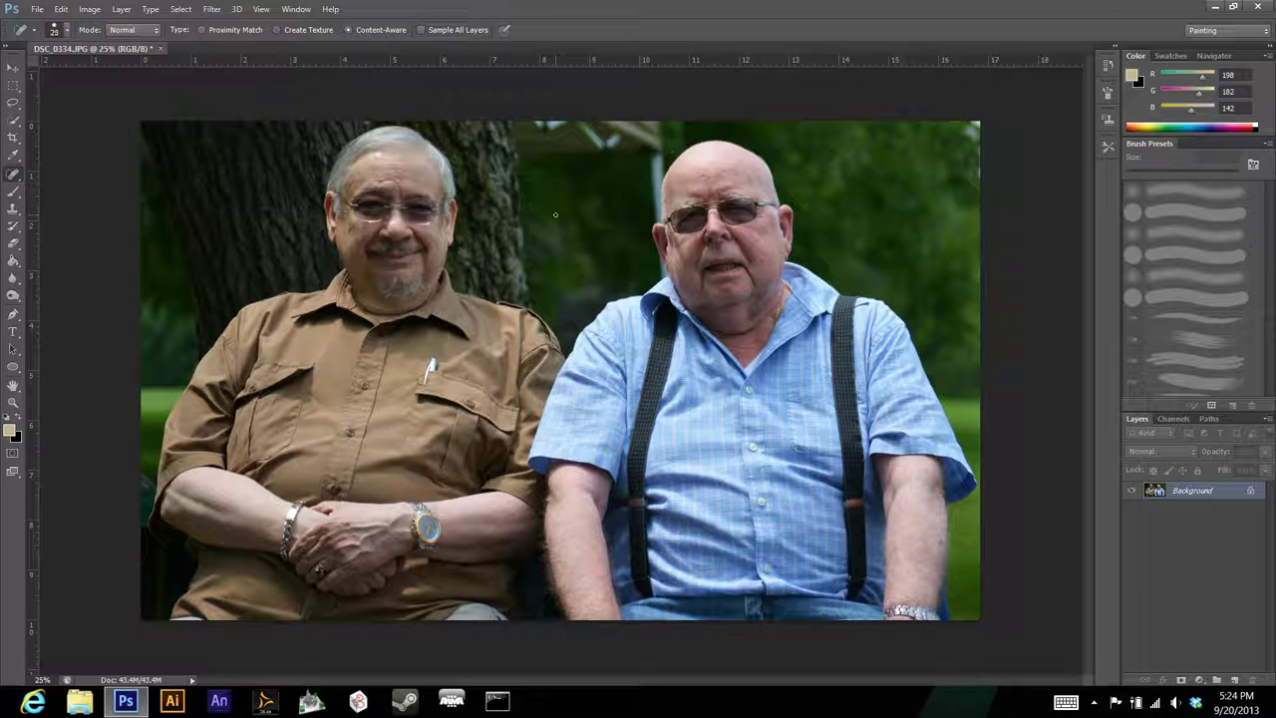
key("bracketright")
key("bracketright")
key("bracketright")
key("bracketright")
key("bracketright")
key("bracketright")
key("bracketright")
key("bracketright")
key("bracketright")
key("bracketright")
key("bracketright")
key("bracketright")
key("bracketright")
key("bracketright")
key("bracketright")
key("bracketleft")
key("bracketleft")
key("bracketleft")
key("bracketleft")
key("bracketleft")
key("bracketleft")
key("bracketleft")
key("bracketleft")
key("bracketleft")
key("bracketleft")
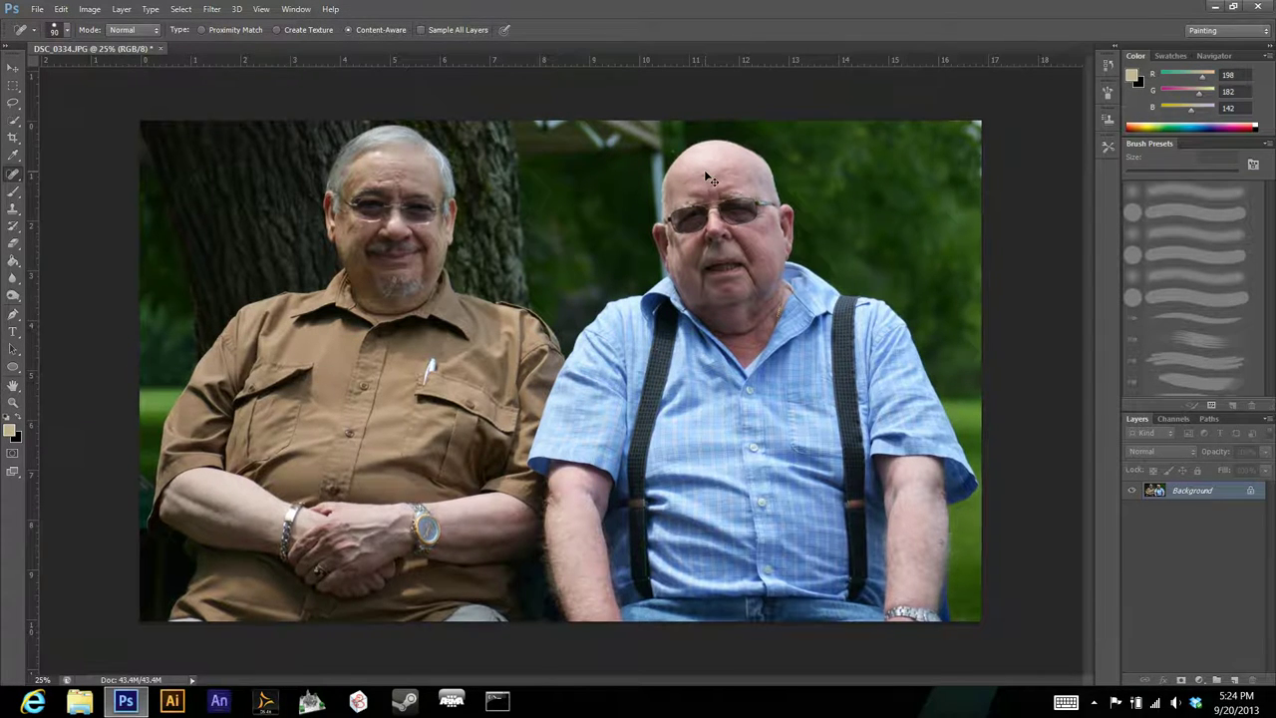
Reduce the Spot Healing Brush size and heal the blemish near the mouth of the man in the blue shirt.
key("ctrl+plus")
key("ctrl+minus")
key("ctrl+plus")
key("ctrl+plus")
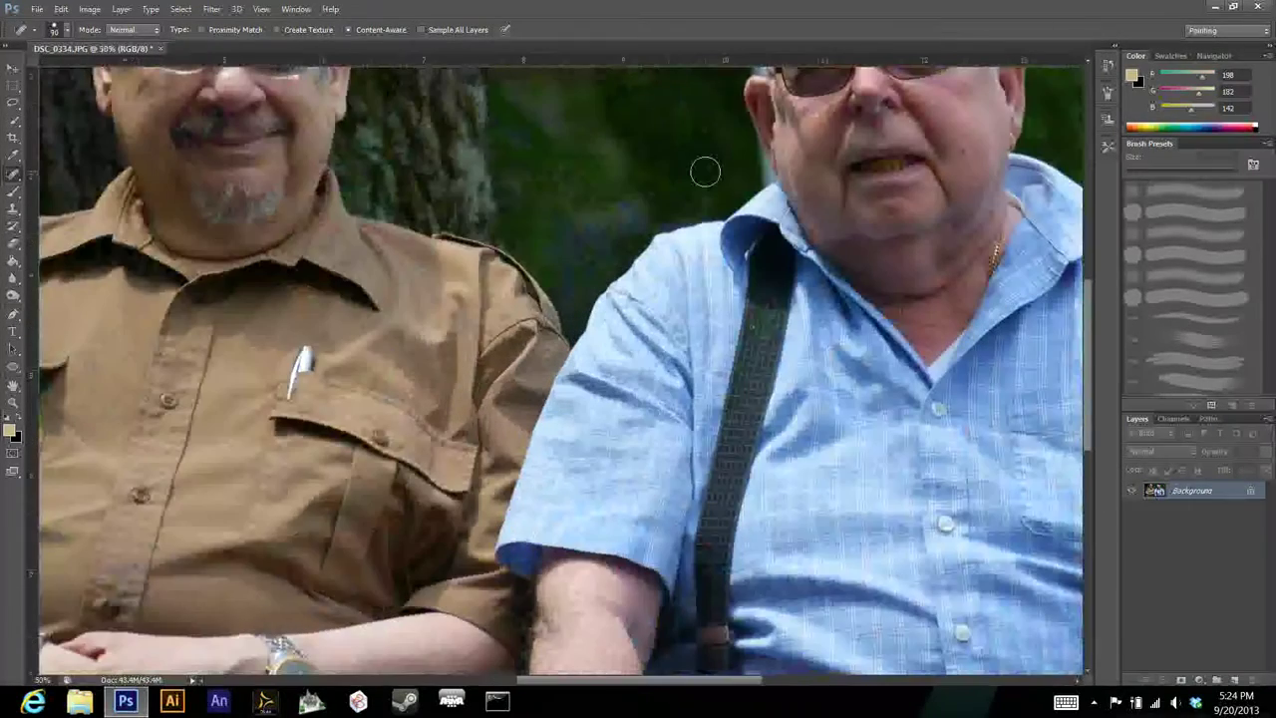
scroll(706, 173, "up", 5)
scroll(748, 185, "up", 1)
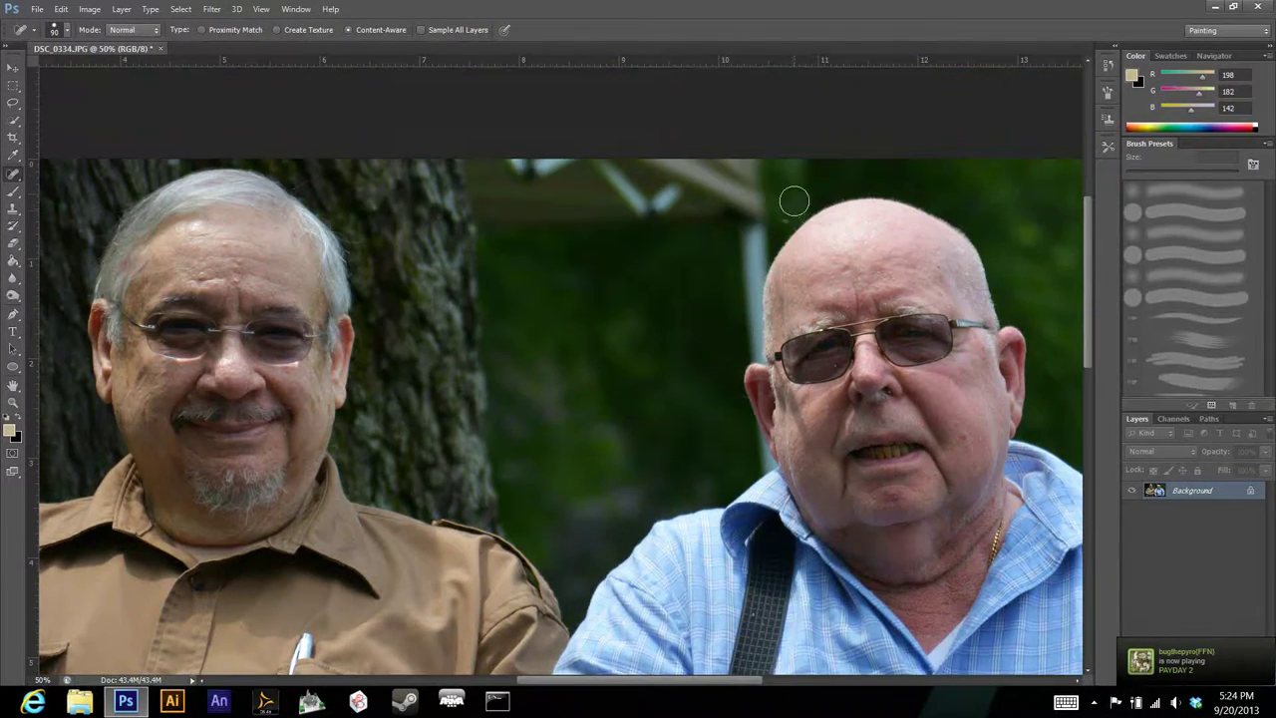
key("bracketleft")
key("bracketleft")
key("bracketleft")
key("bracketleft")
scroll(860, 256, "up", 1)
left_click_drag(671, 682, 725, 687)
key("bracketleft")
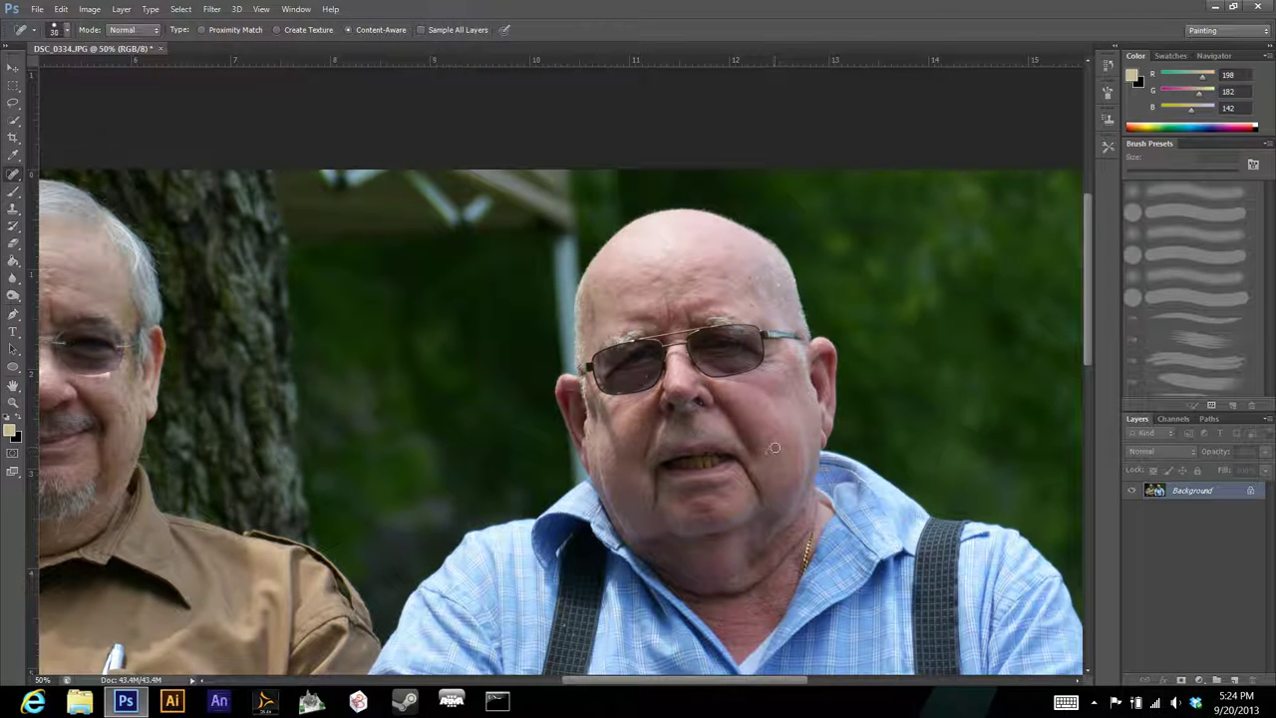
key("bracketleft")
left_click(749, 485)
Heal two spots on the forehead of the man in the blue shirt with a 30 px brush.
key("bracketleft")
left_click(657, 277)
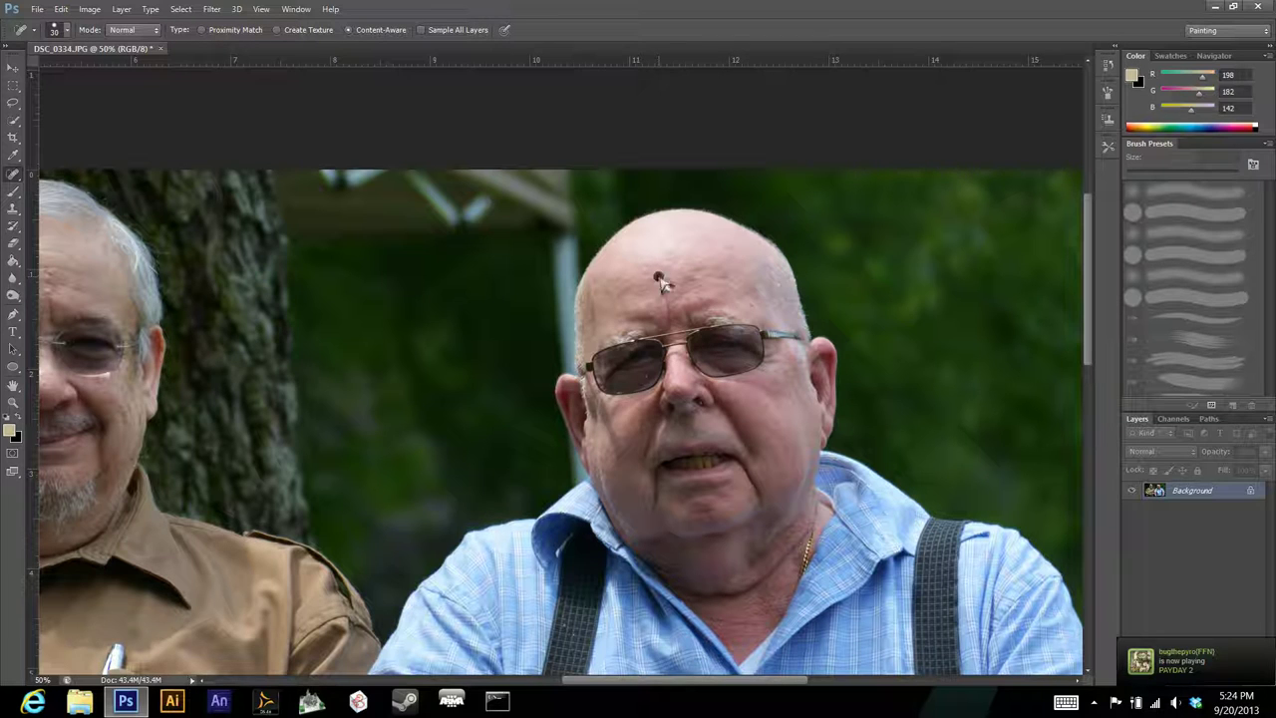
left_click(751, 305)
Retouch the remaining small blemishes on the blue-shirted man's face with a finer healing brush of 10 to 20 px.
key("bracketleft")
key("bracketleft")
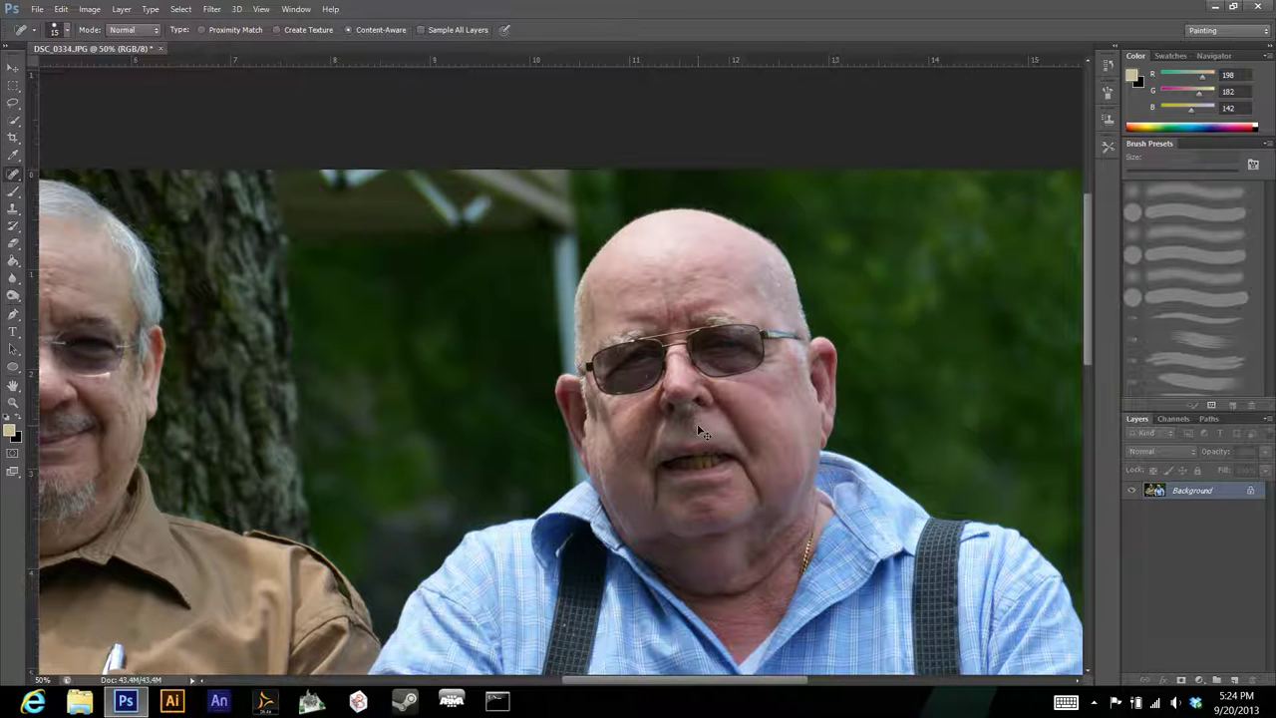
scroll(699, 431, "up", 1)
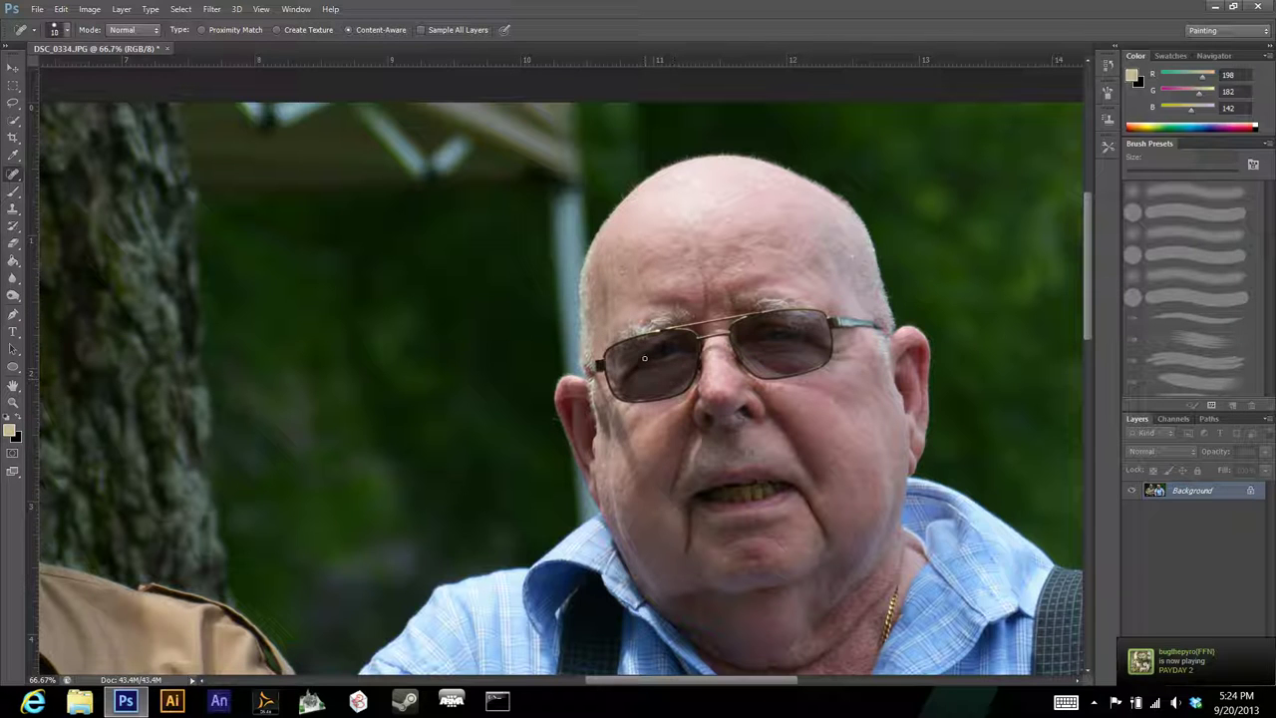
scroll(862, 473, "down", 2)
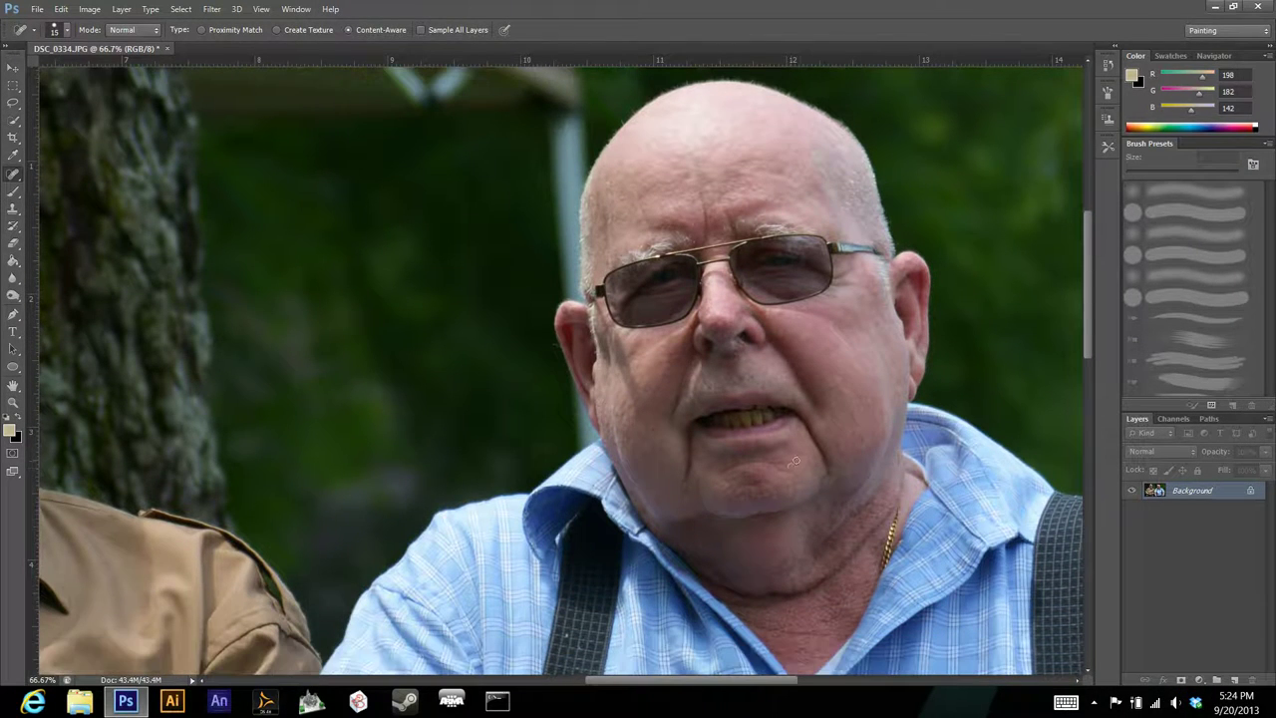
key("bracketright")
Heal the blemishes on the forehead of the man in the brown shirt with a 20 px Spot Healing Brush.
key("ctrl+minus")
key("ctrl+minus")
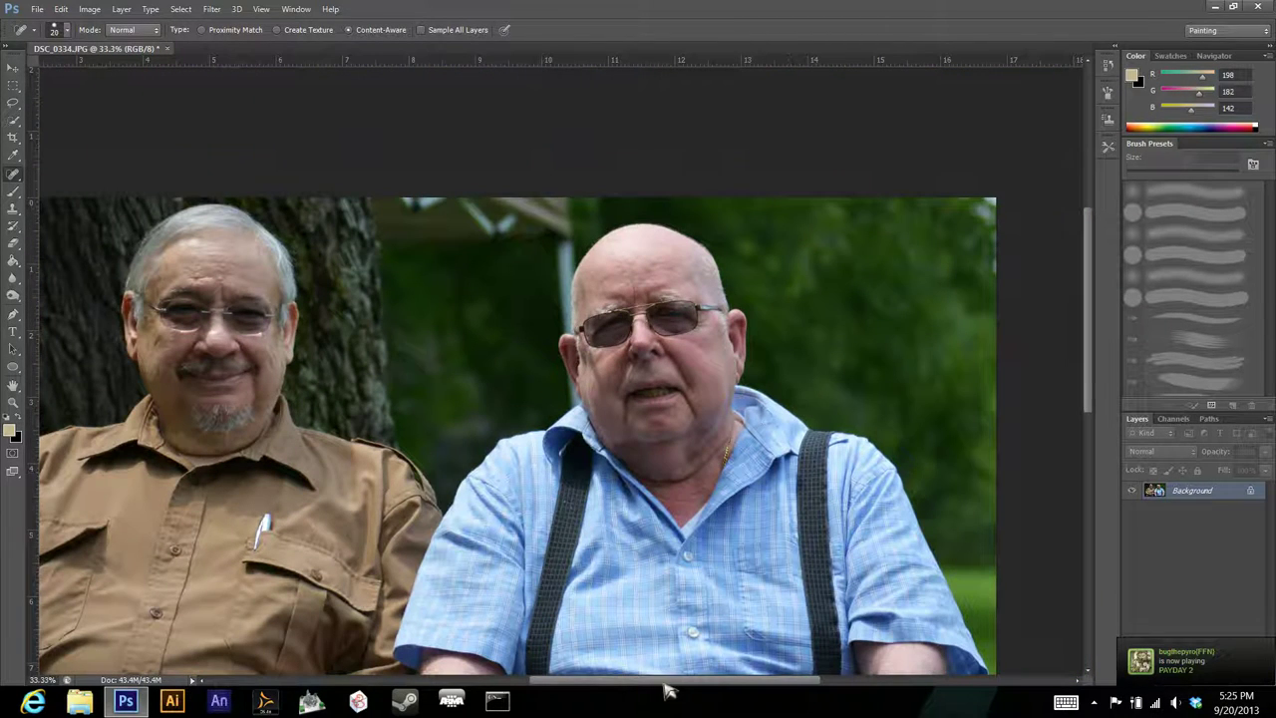
left_click_drag(670, 680, 573, 650)
scroll(526, 394, "up", 1)
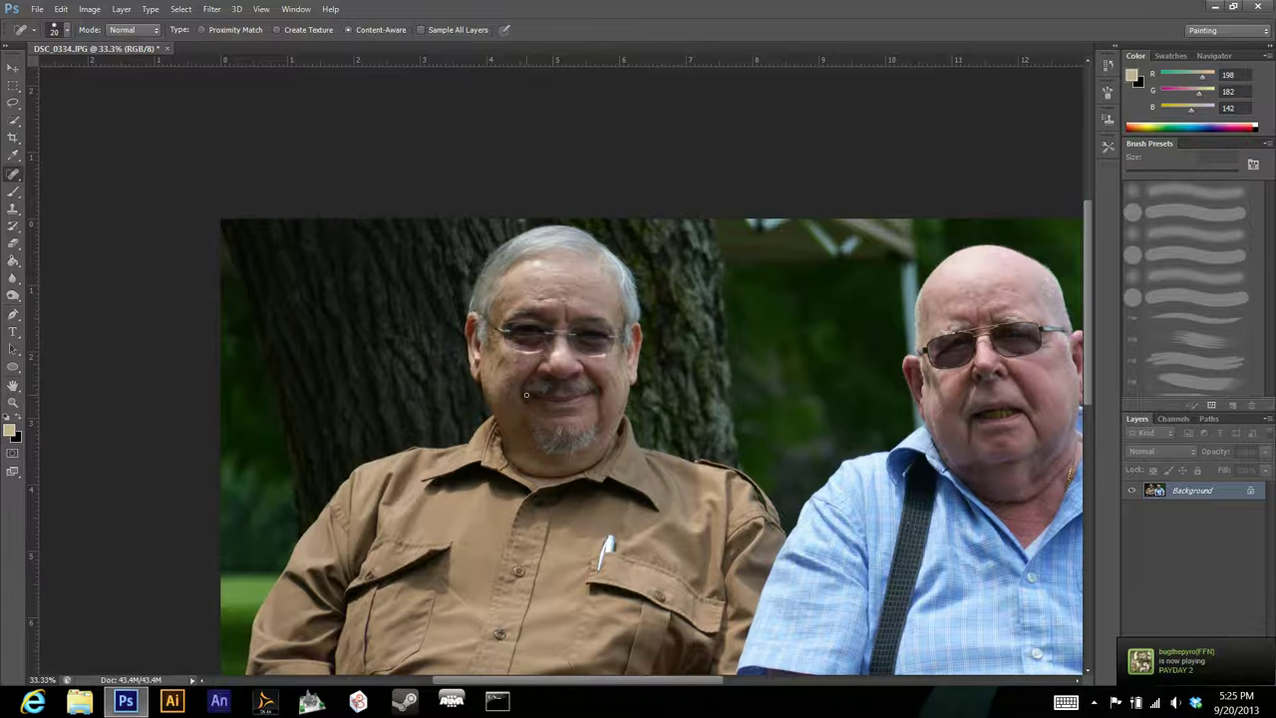
key("ctrl+plus")
key("ctrl+plus")
scroll(541, 269, "up", 3)
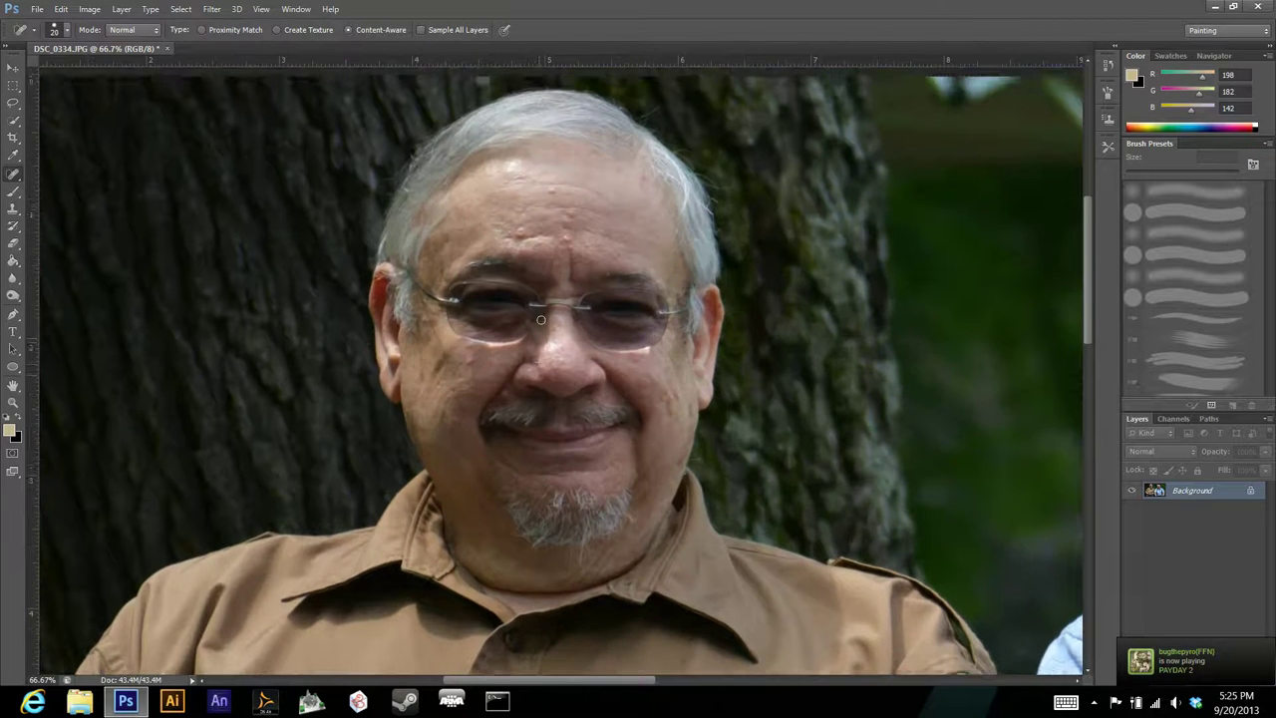
key("bracketright")
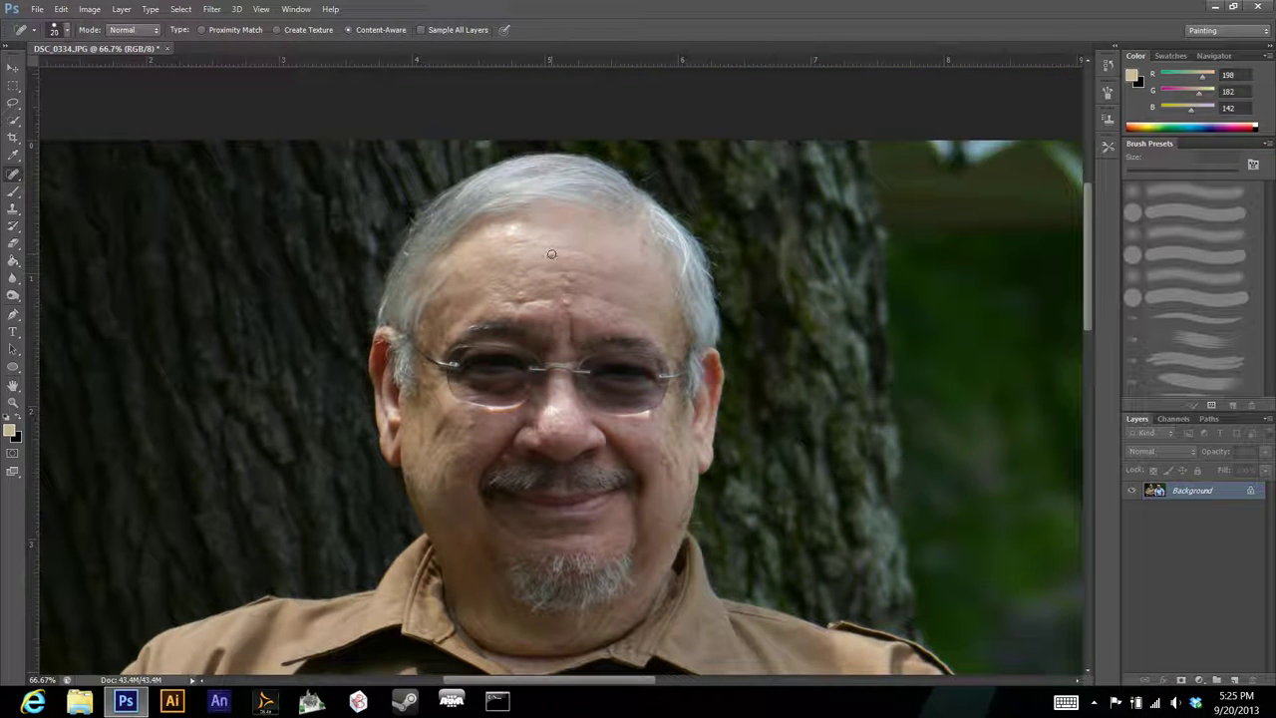
key("bracketright")
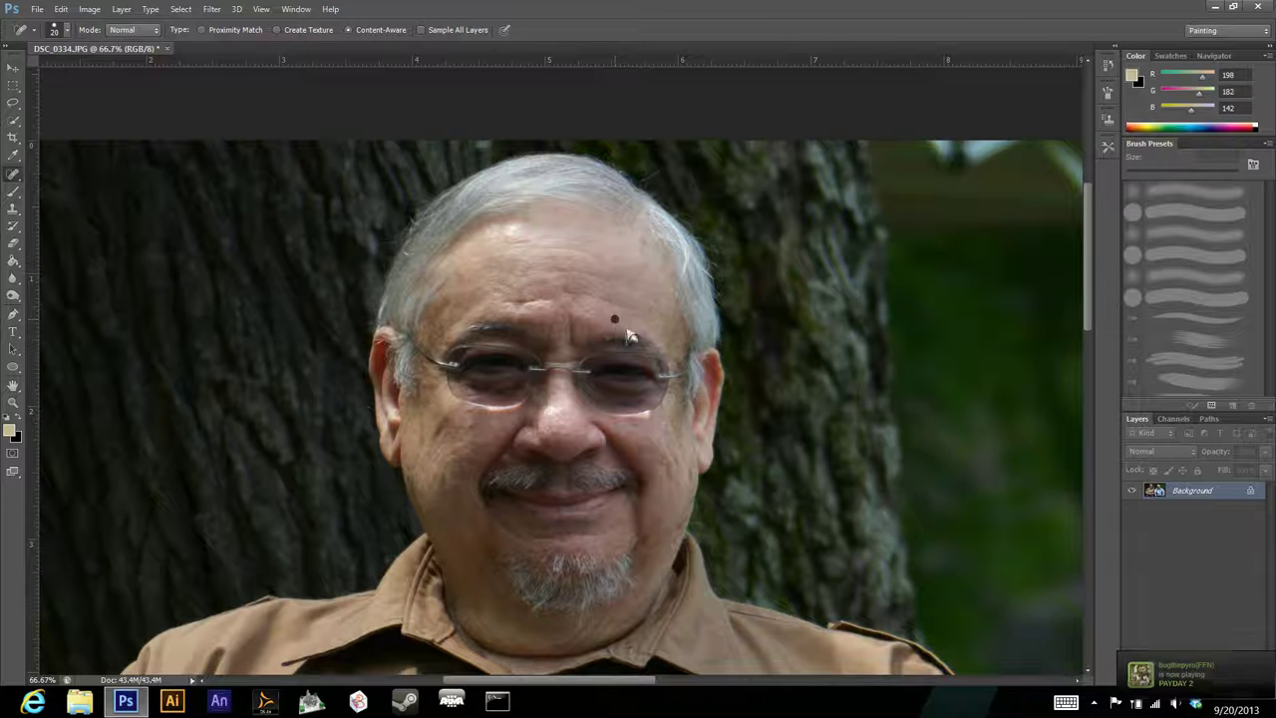
Heal the spots below the lens and on the cheek beside the nose of the brown-shirted man with a 15 px brush.
scroll(633, 337, "down", 3)
key("ctrl+plus")
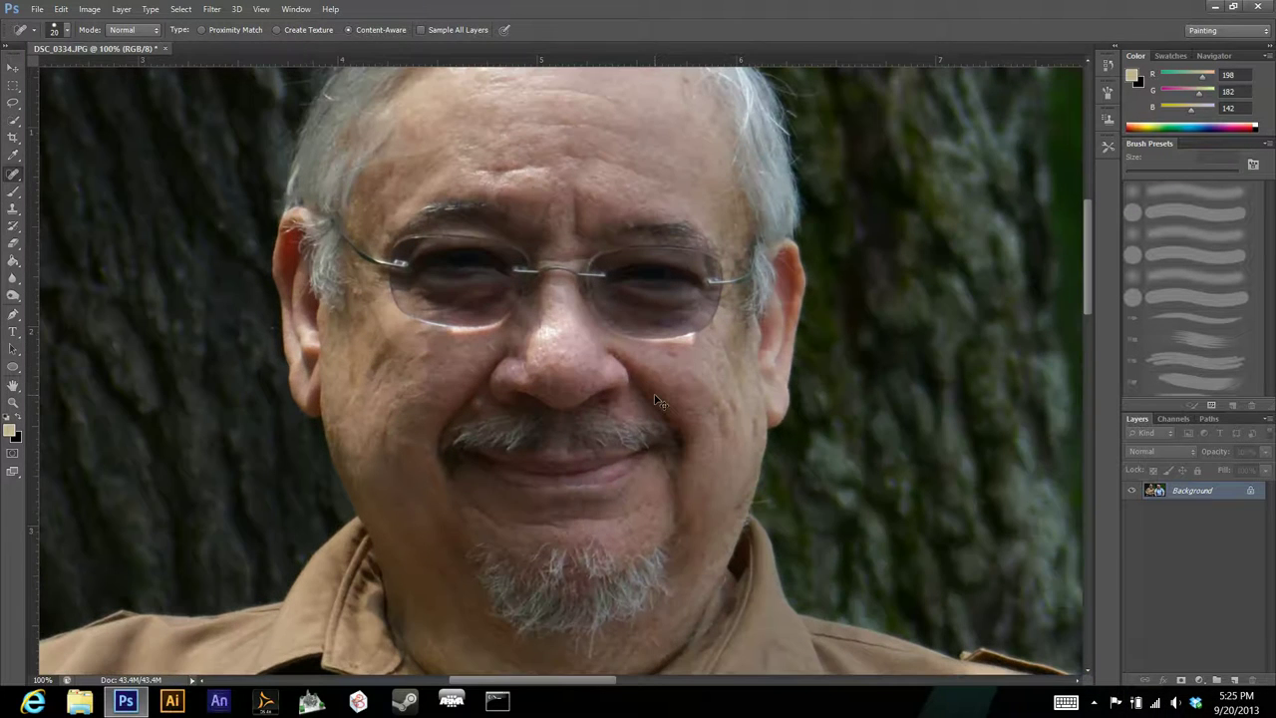
key("bracketleft")
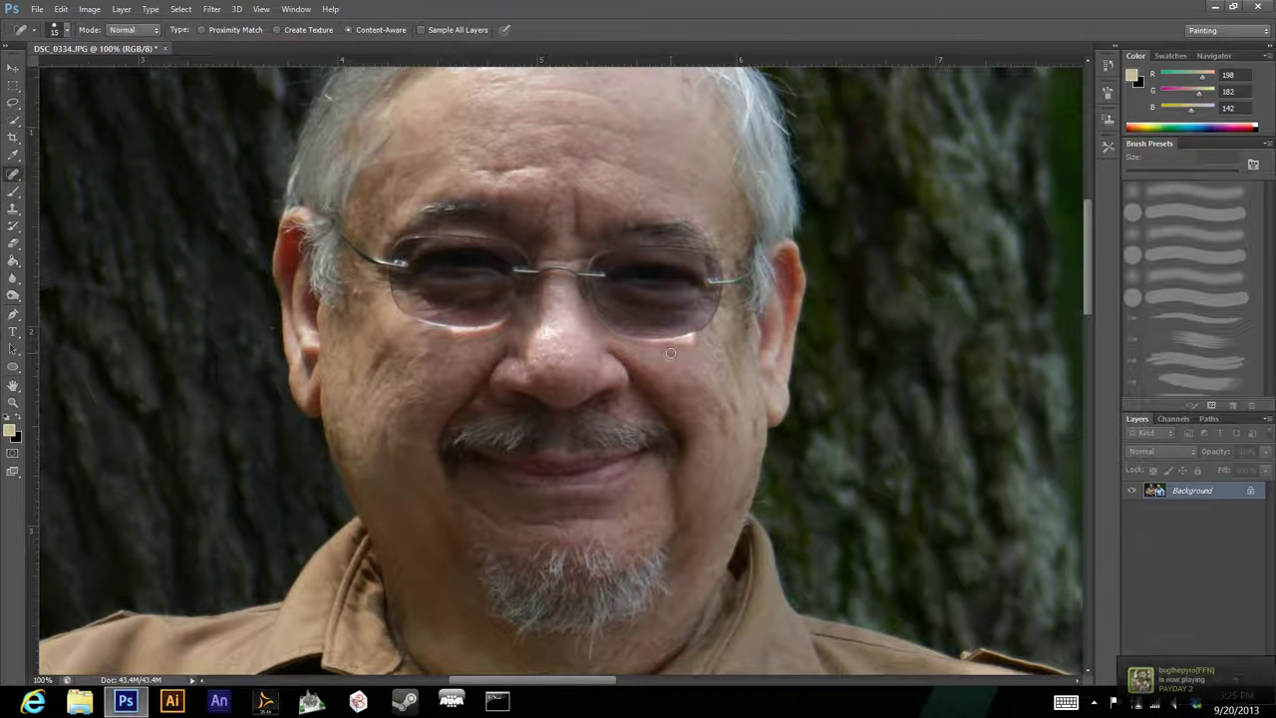
left_click(671, 353)
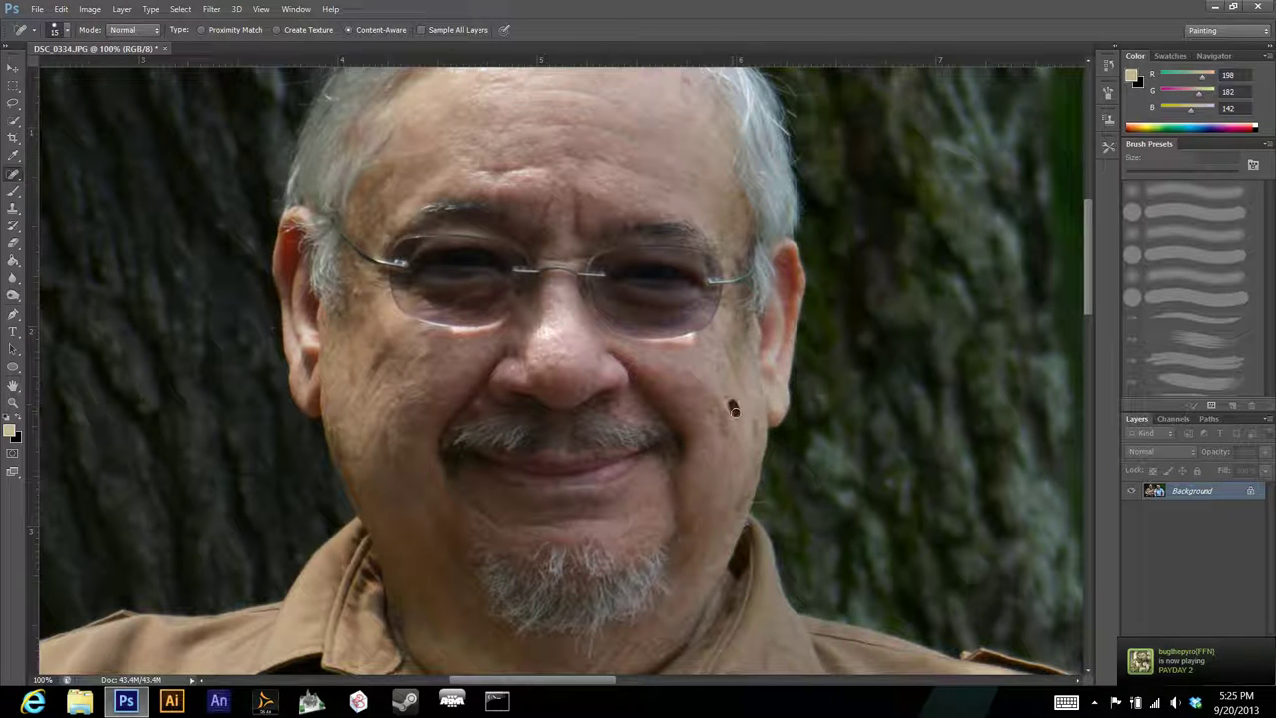
mouse_move(732, 409)
left_mouse_down()
mouse_move(754, 431)
mouse_move(722, 429)
mouse_move(725, 439)
left_mouse_up()
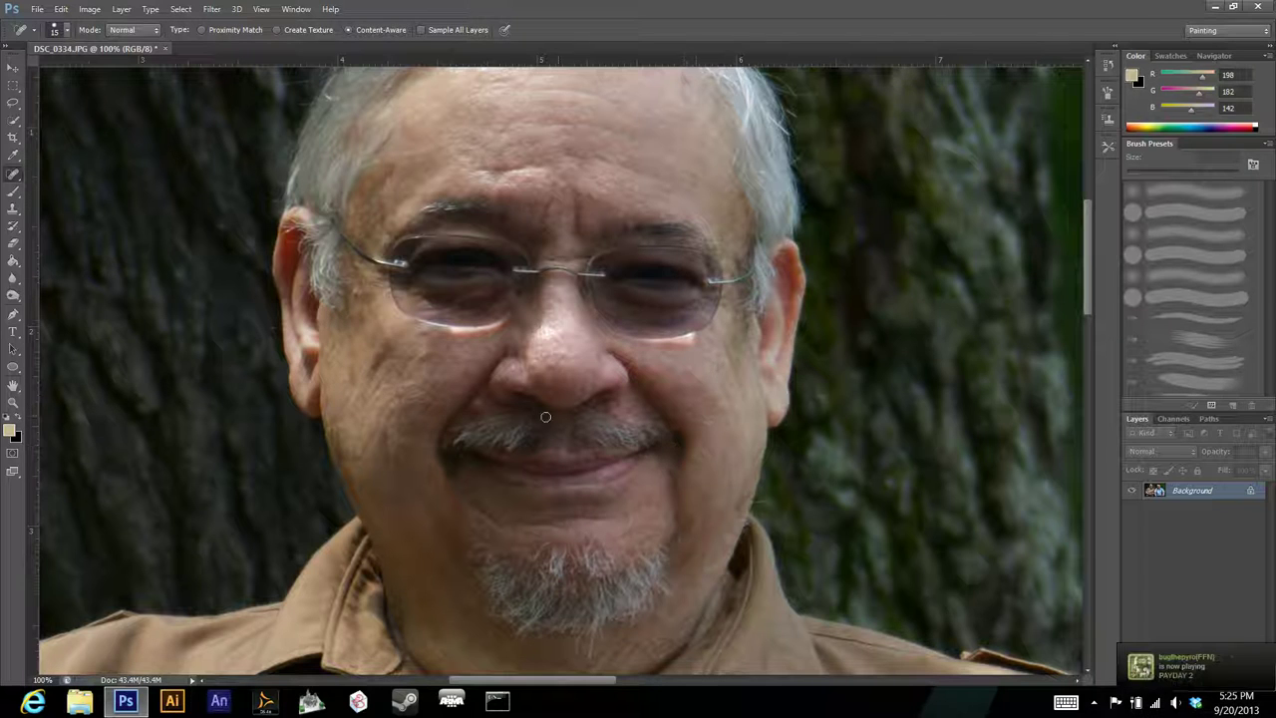
Heal the mark on the opposite cheek of the brown-shirted man with a 25 px brush.
scroll(499, 385, "down", 2)
key("bracketright")
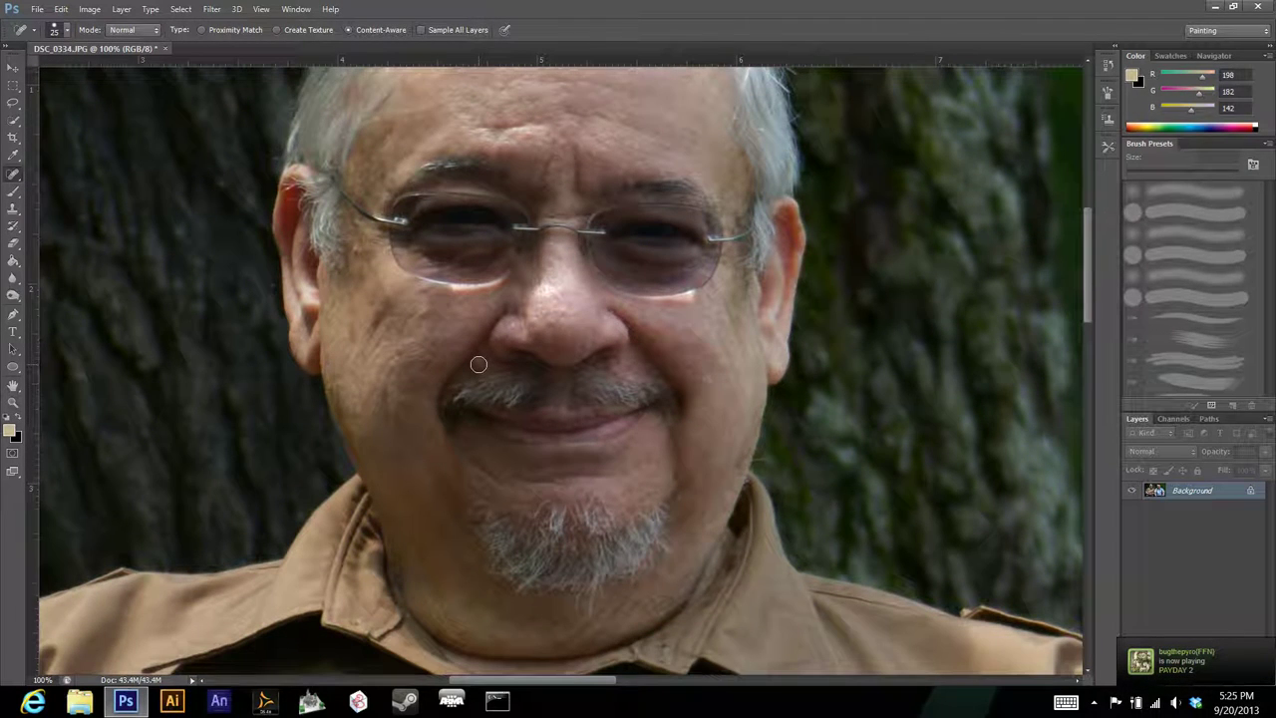
left_click(419, 316)
key("ctrl+minus")
key("ctrl+minus")
key("ctrl+minus")
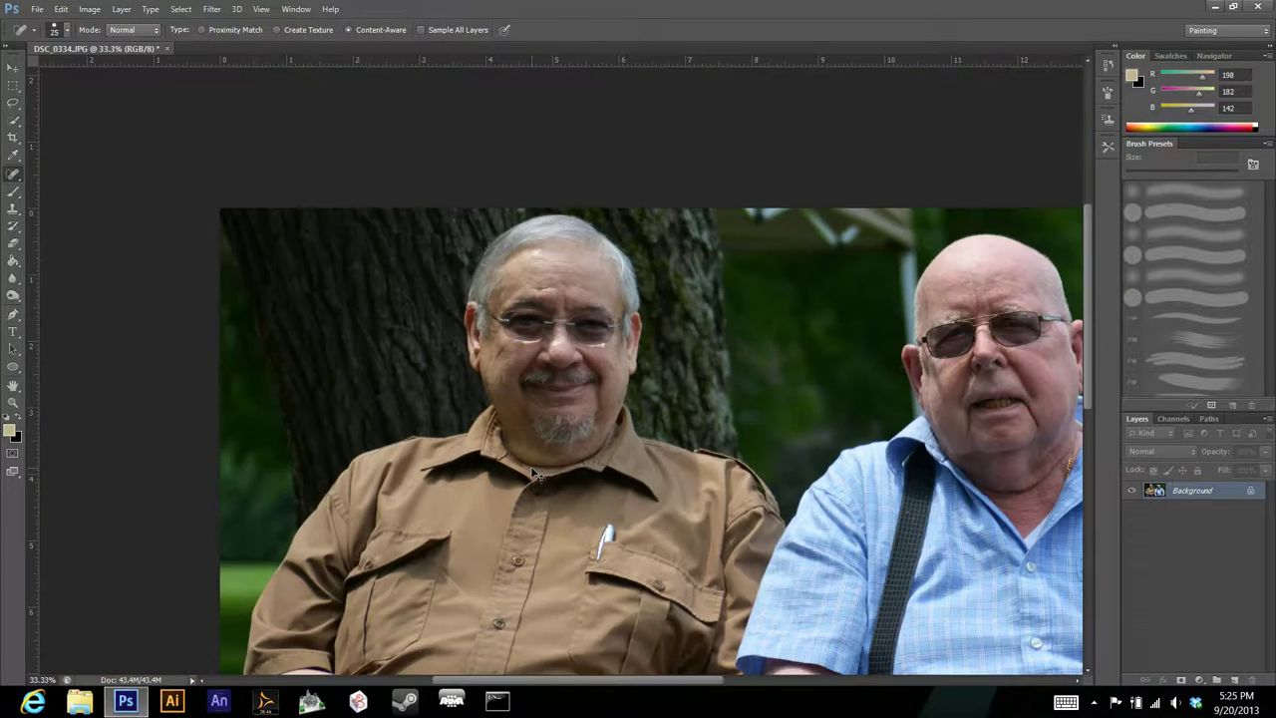
key("ctrl+minus")
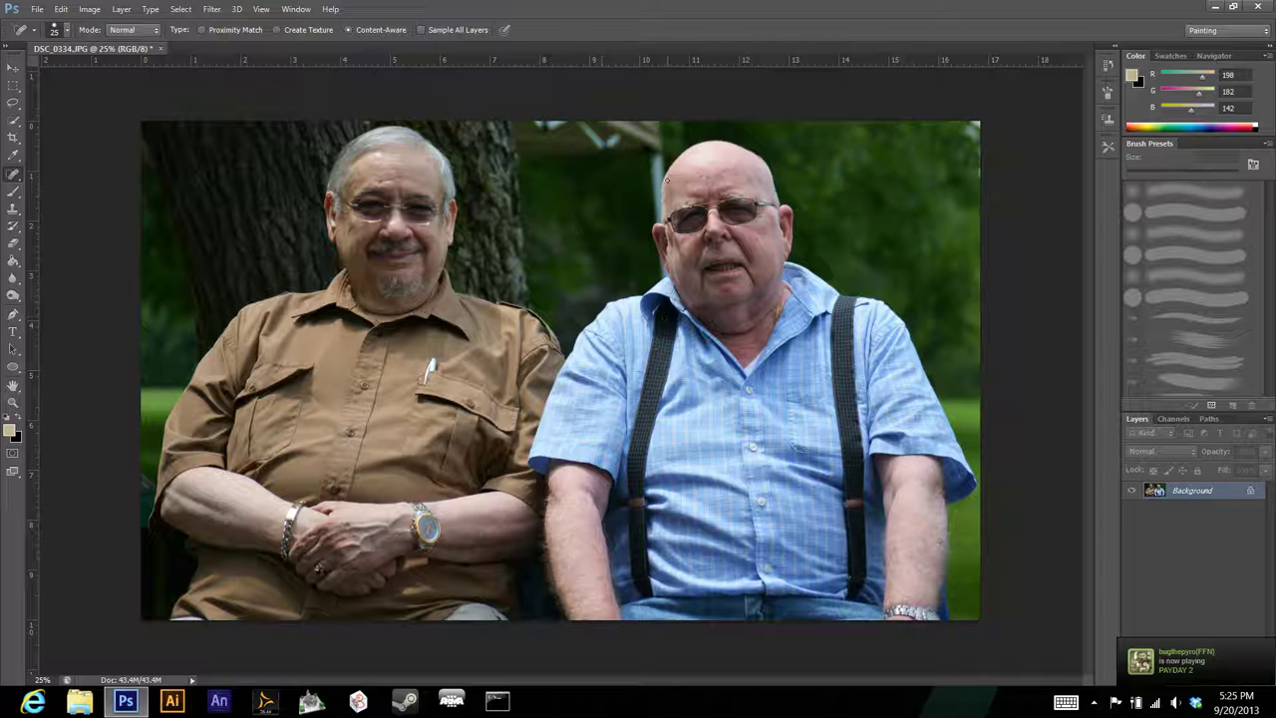
Start a Levels adjustment on the photo and set the black input level to 16 and the white input level to 244.
left_click(88, 9)
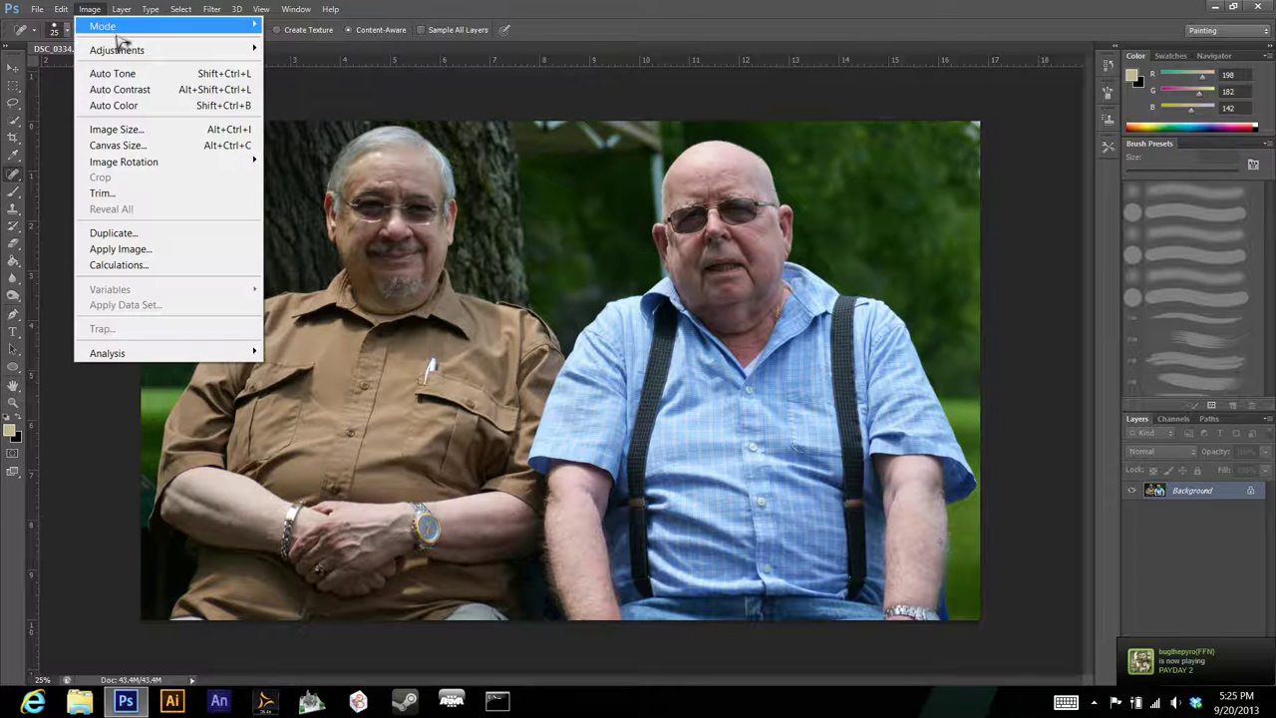
mouse_move(123, 52)
left_click(299, 69)
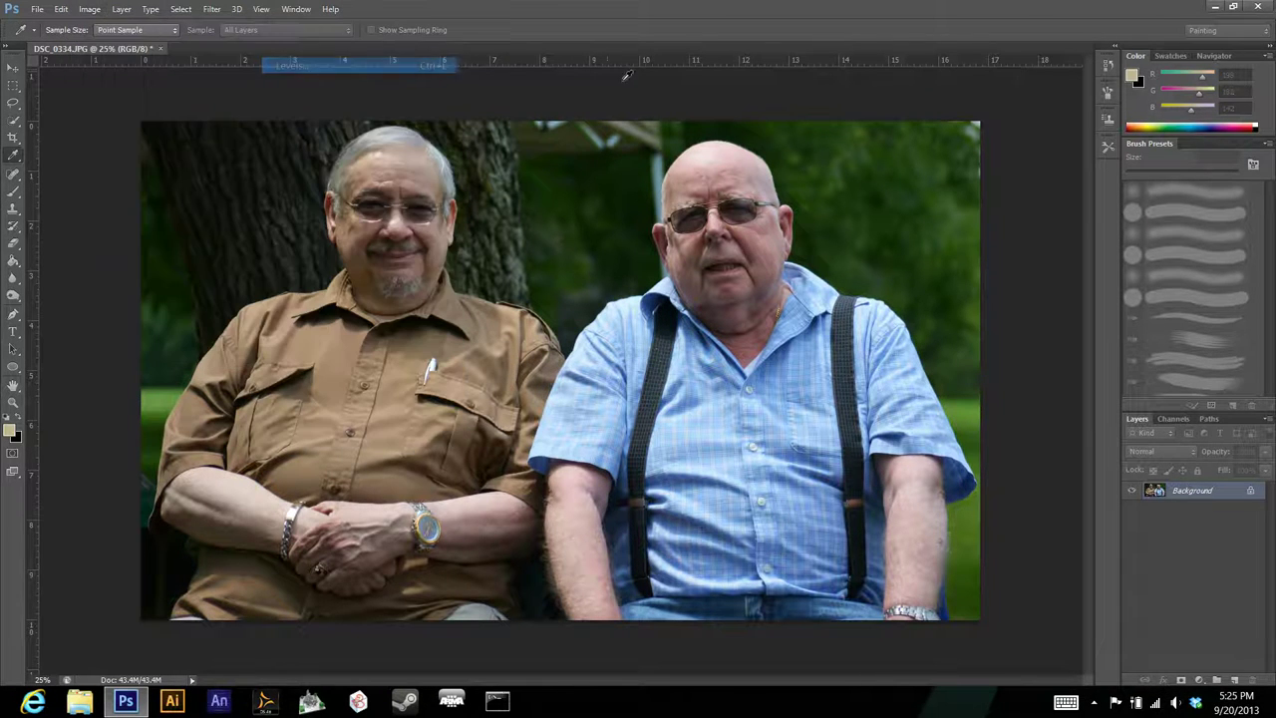
left_click_drag(1075, 321, 999, 237)
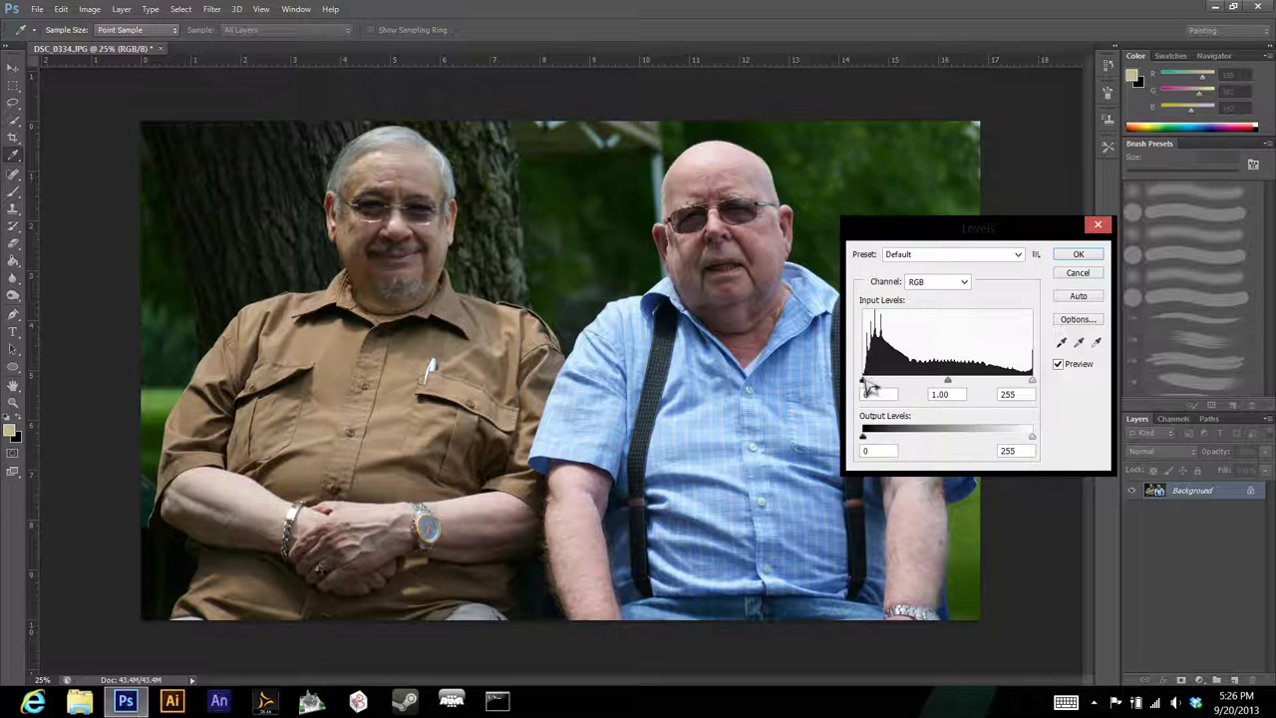
mouse_move(869, 389)
left_mouse_down()
mouse_move(891, 389)
mouse_move(865, 389)
left_mouse_up()
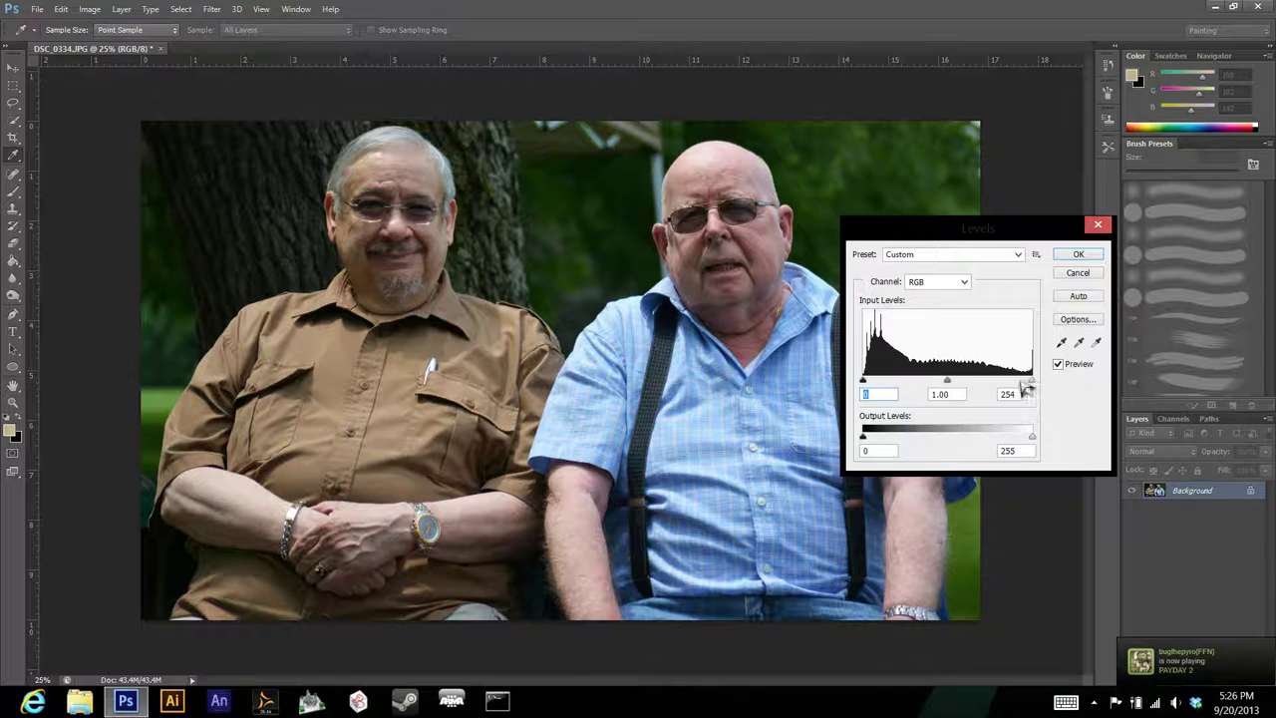
left_click_drag(1031, 380, 1033, 383)
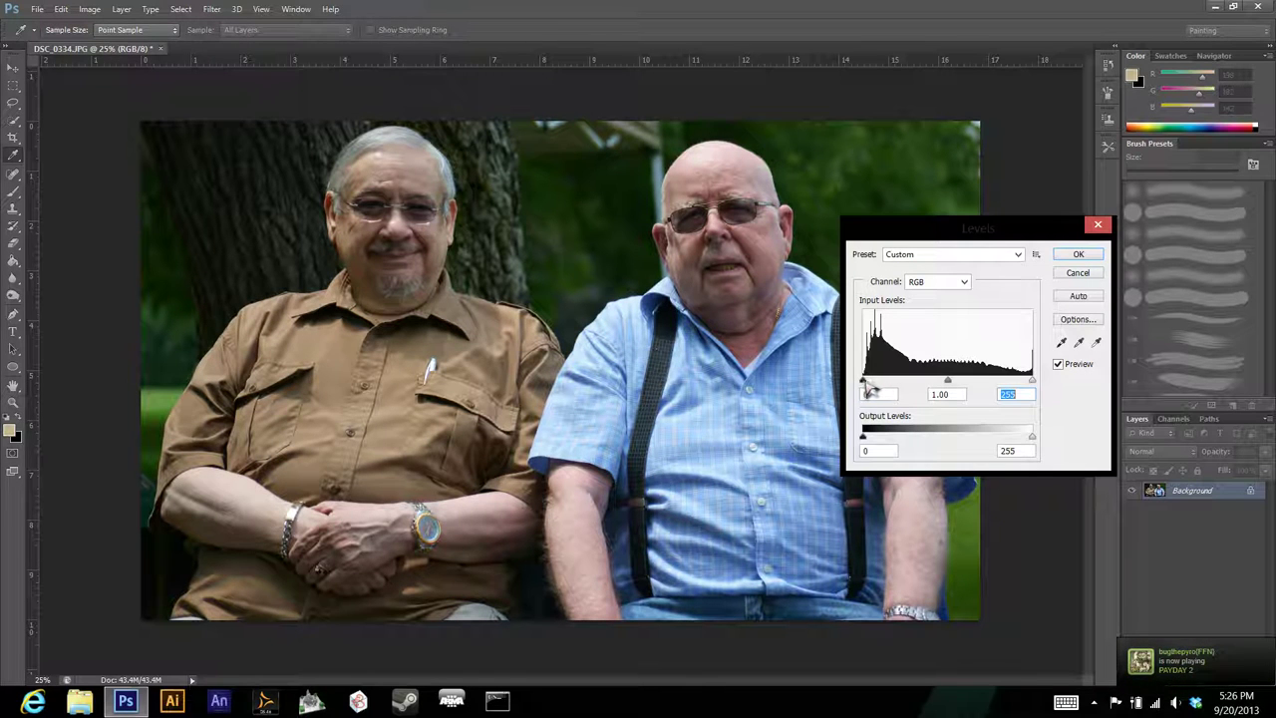
left_click_drag(865, 385, 865, 387)
left_click_drag(1032, 383, 1027, 385)
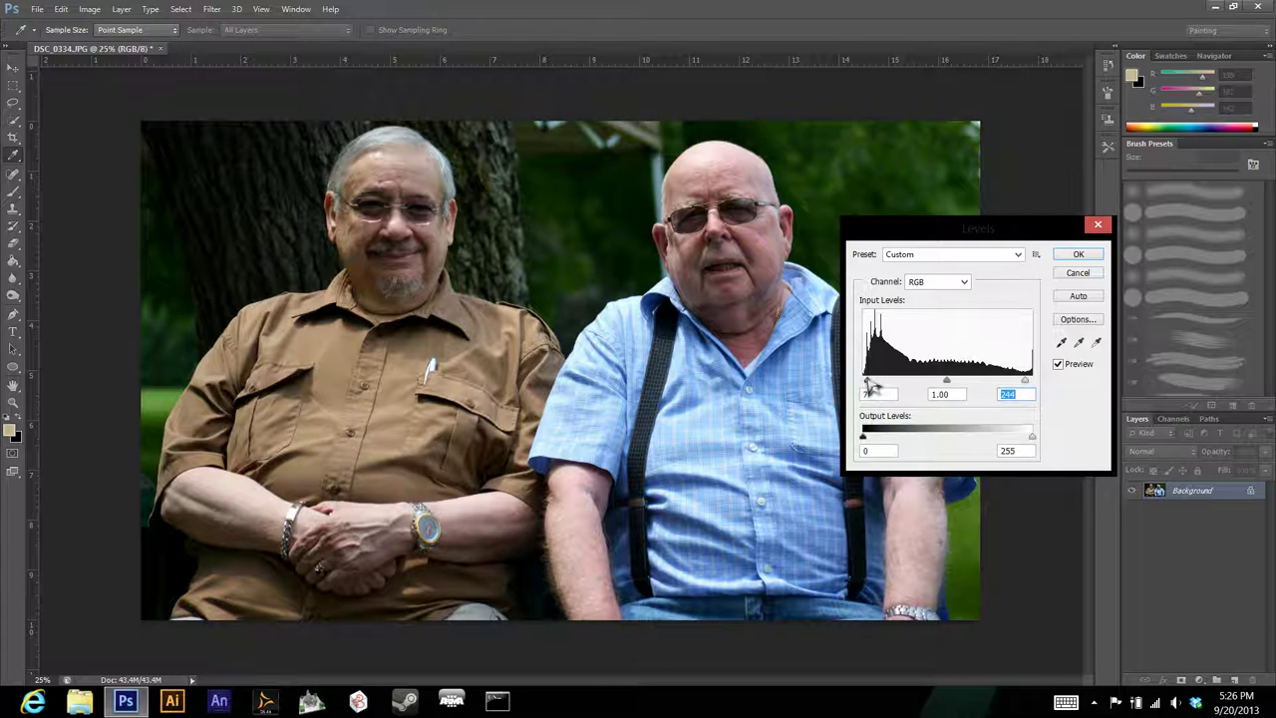
left_click_drag(863, 385, 873, 385)
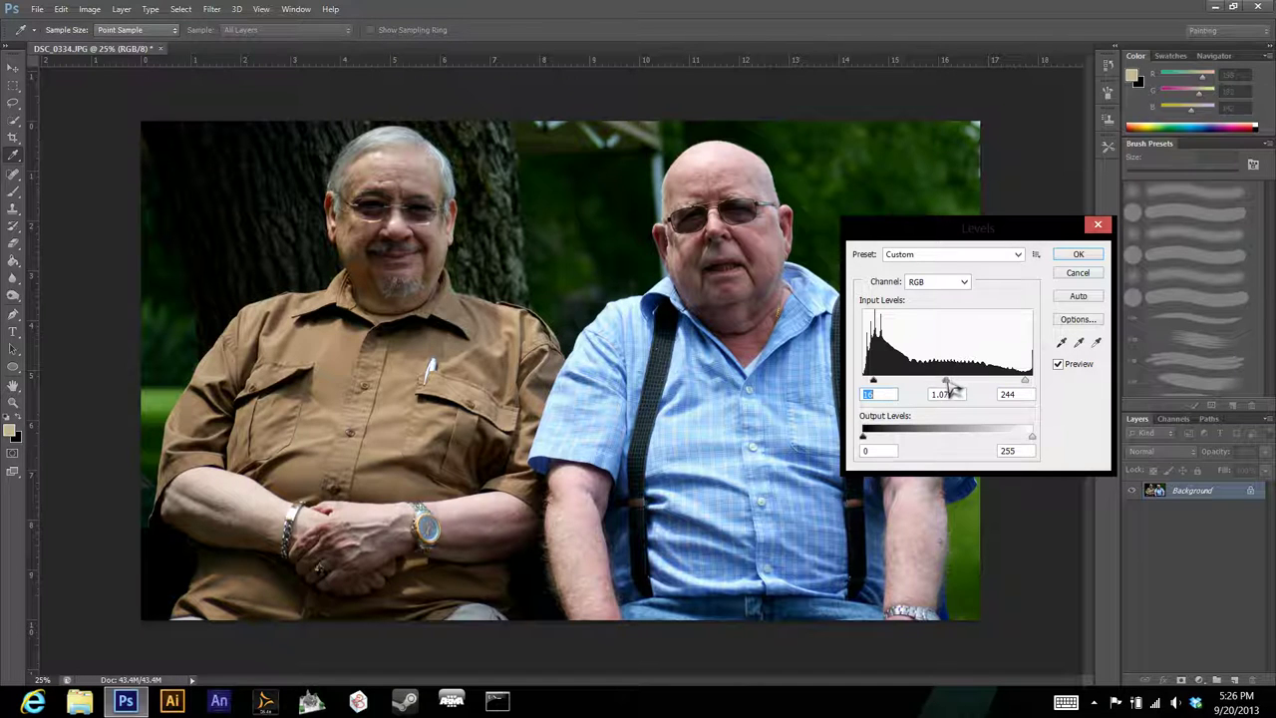
Set the midtone input level to 1.07 and apply the Levels adjustment after comparing it with the original.
mouse_move(950, 386)
left_mouse_down()
mouse_move(986, 392)
mouse_move(927, 390)
mouse_move(946, 392)
left_mouse_up()
left_click(1058, 365)
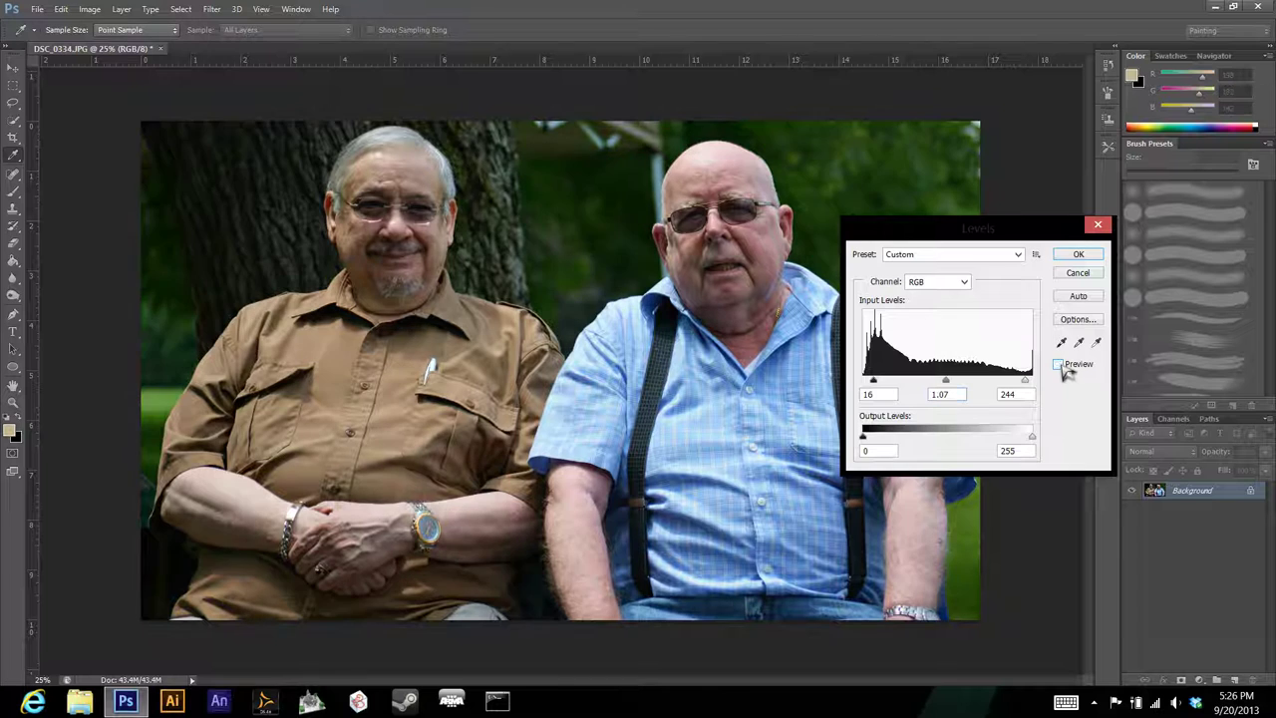
left_click(1058, 365)
double_click(1058, 365)
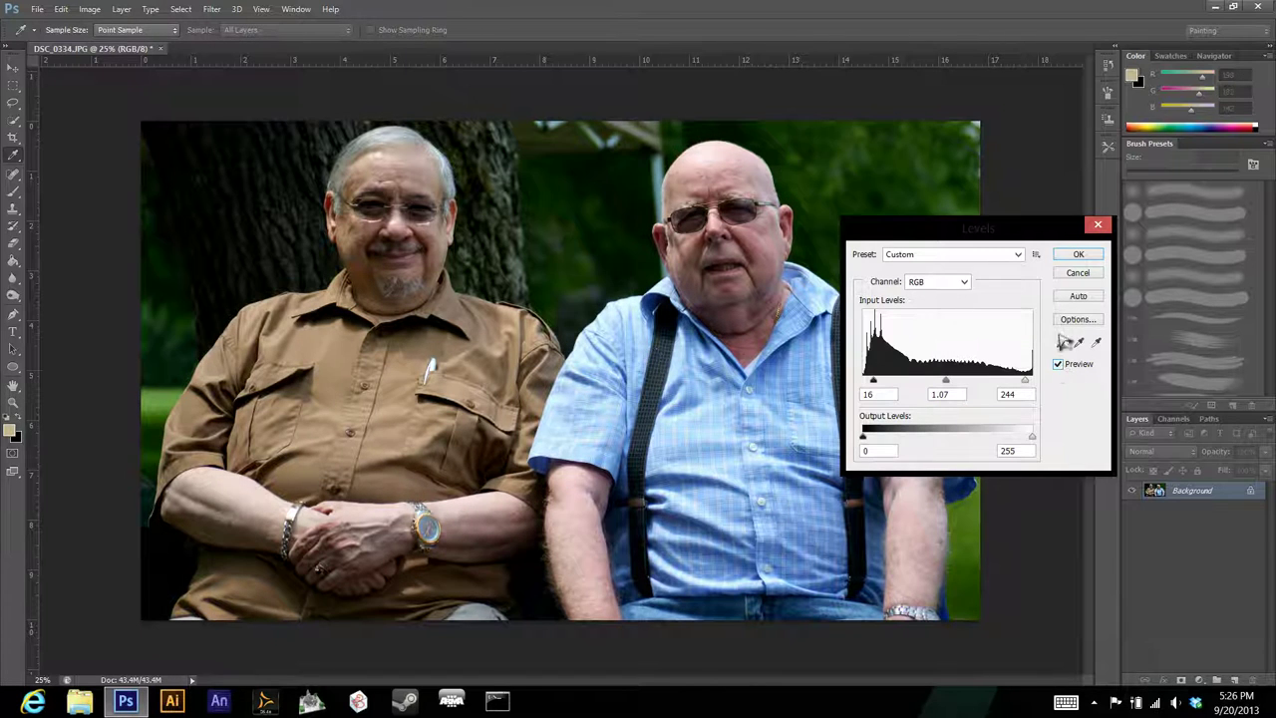
left_click_drag(1008, 231, 1100, 299)
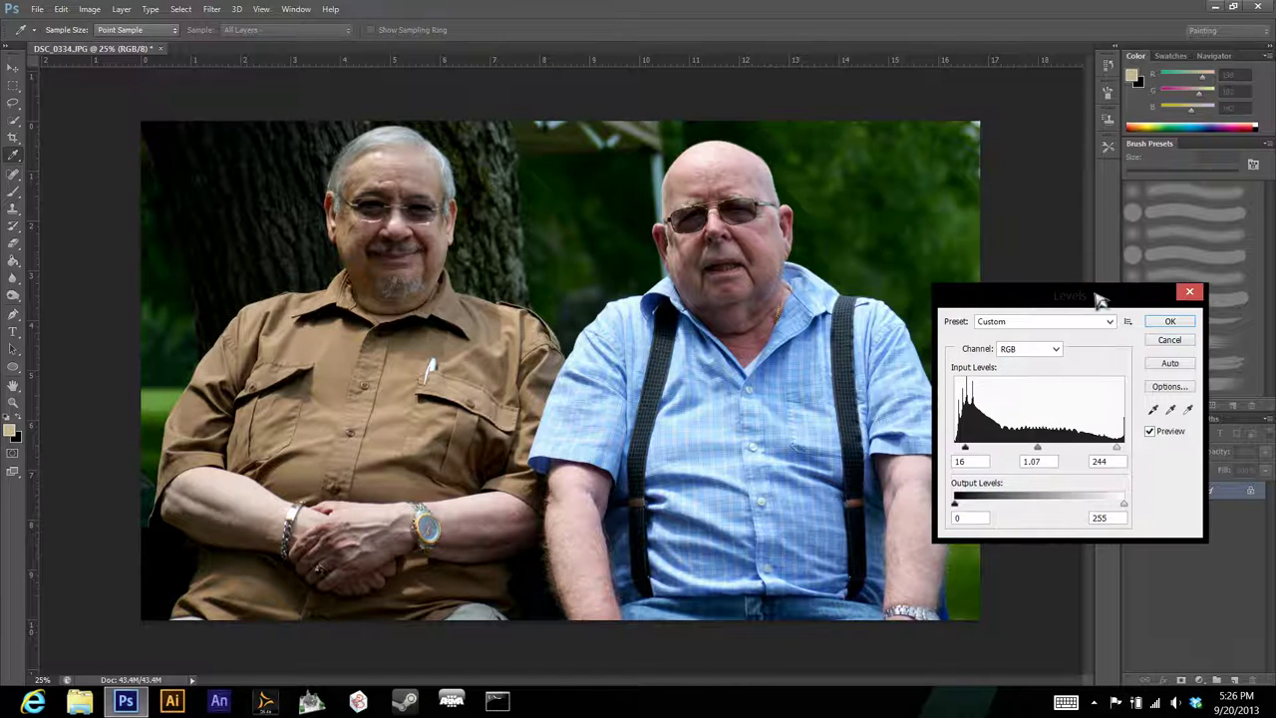
double_click(1150, 430)
left_click(1170, 321)
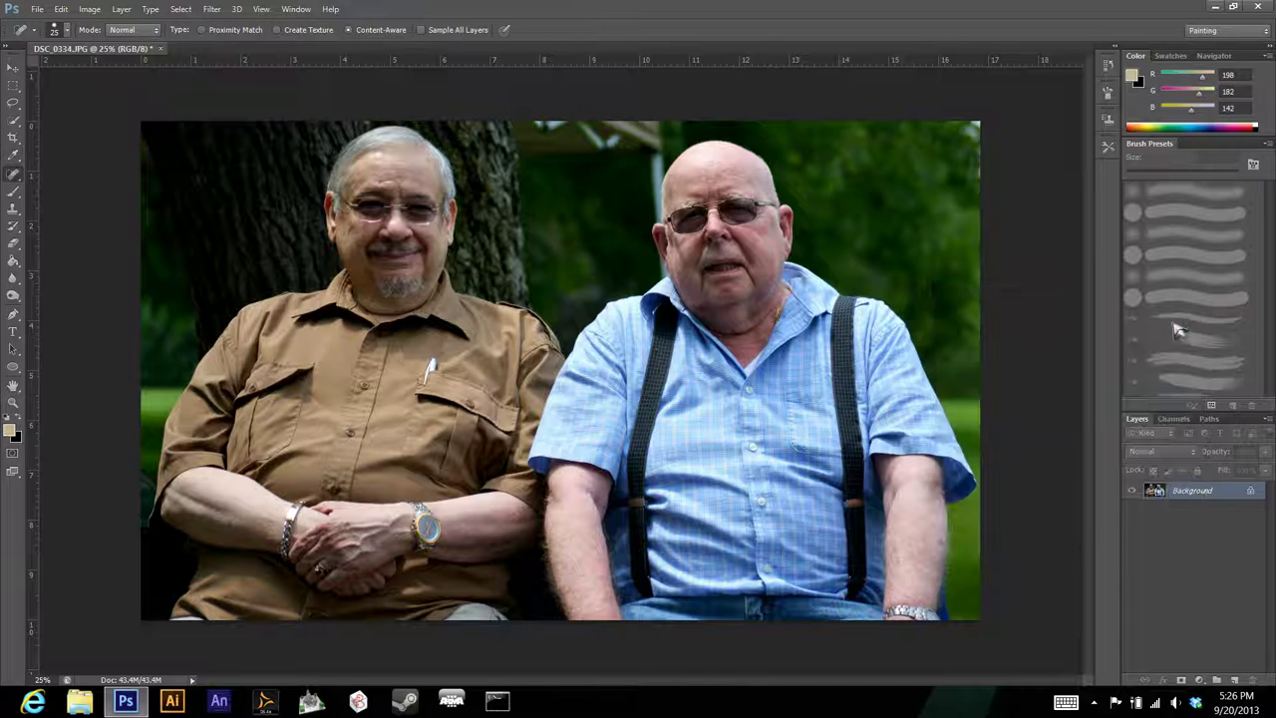
Apply a Vibrance adjustment to the photo with vibrance +20 and saturation 0.
left_click(89, 9)
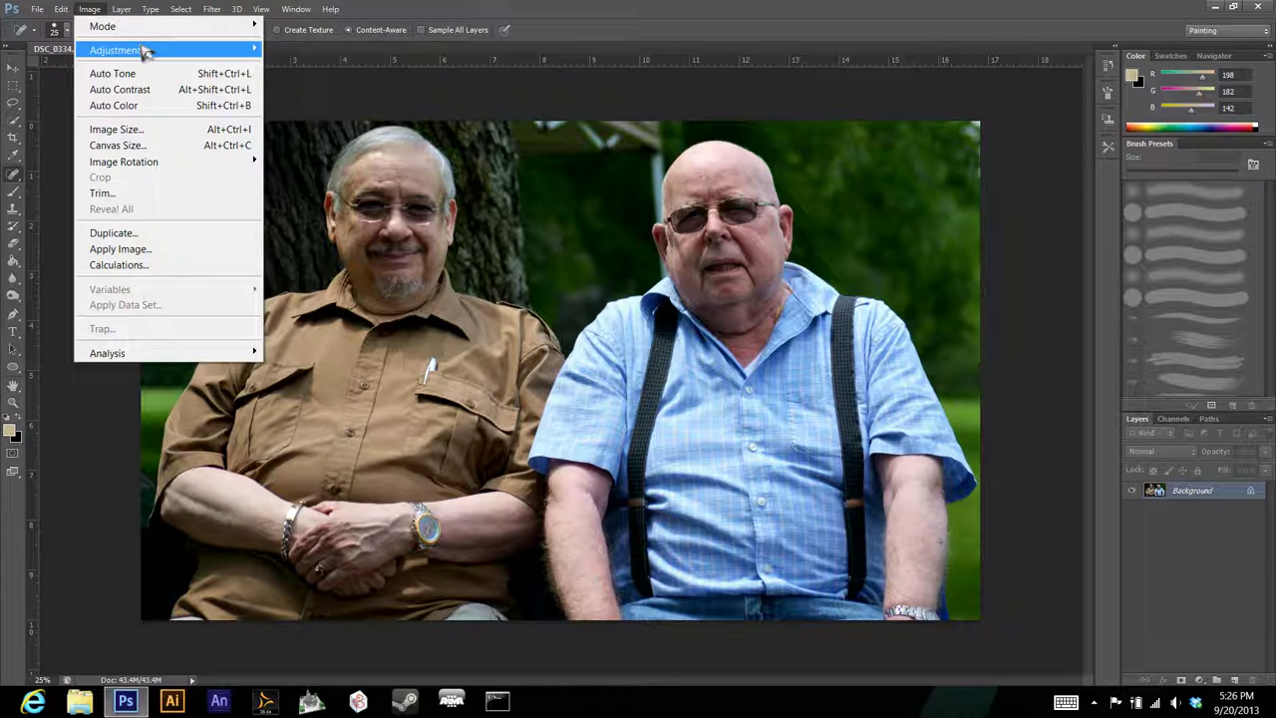
mouse_move(143, 51)
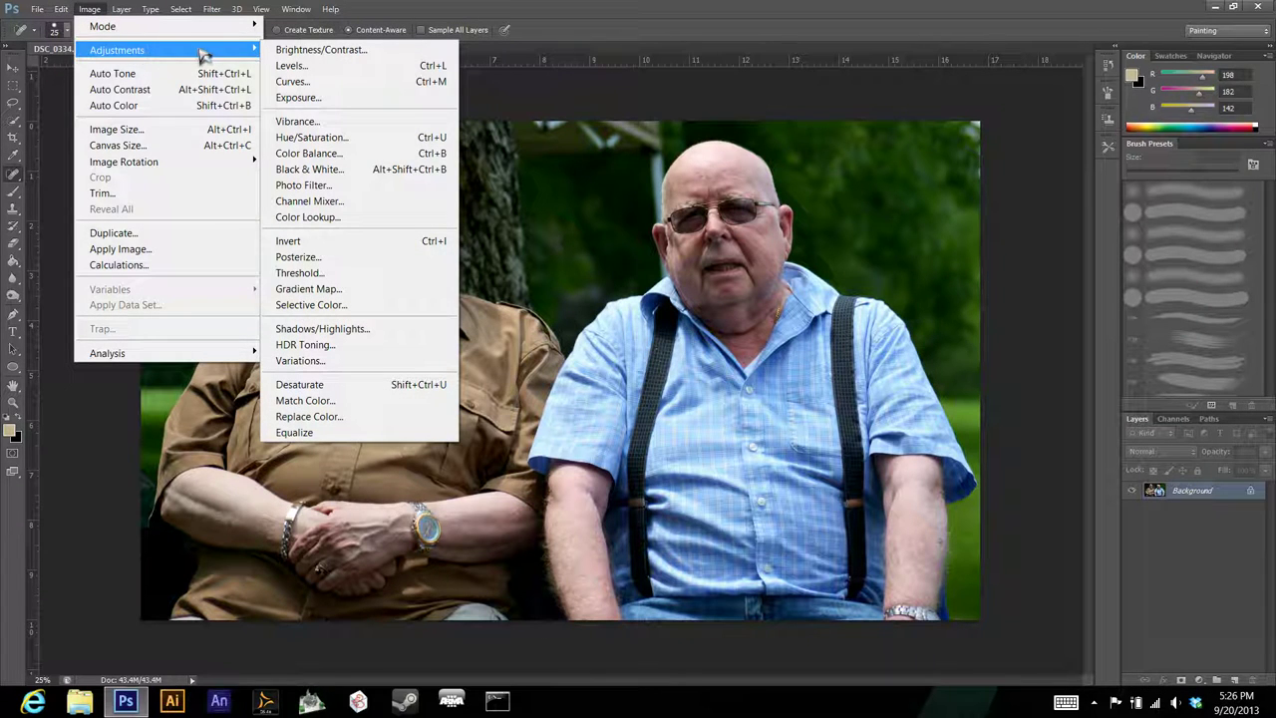
left_click(327, 122)
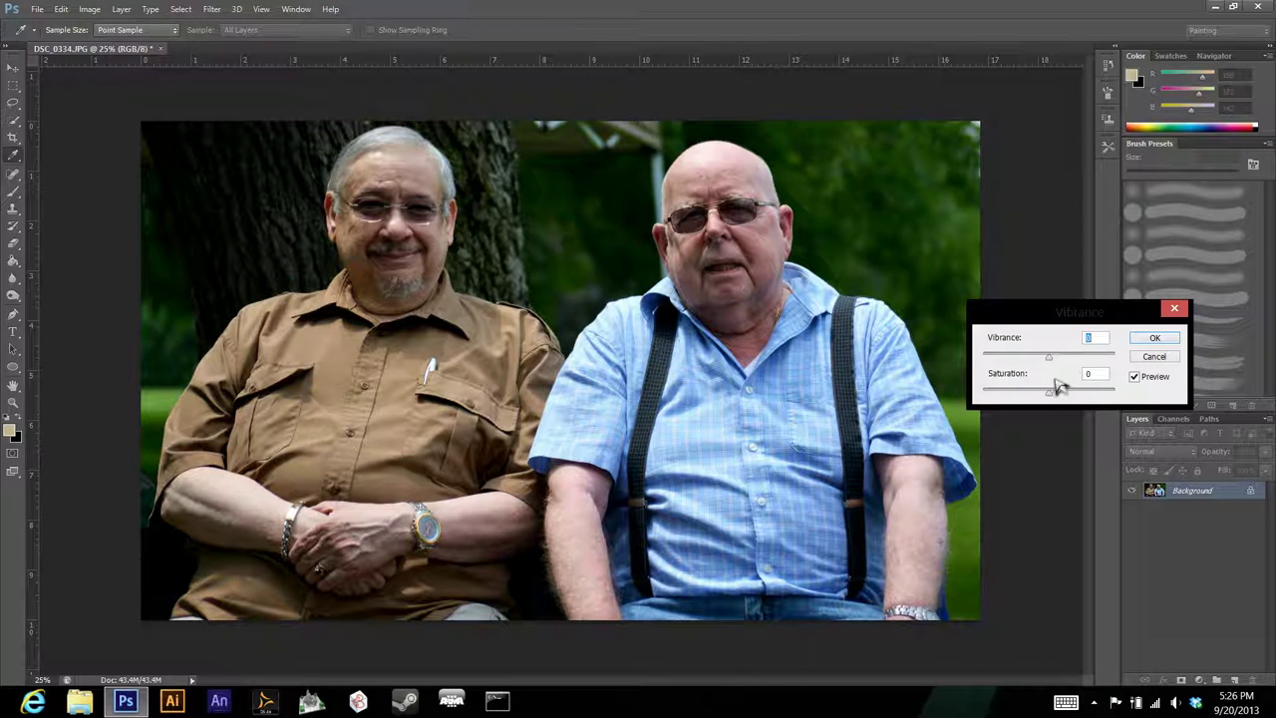
left_click_drag(1101, 317, 844, 415)
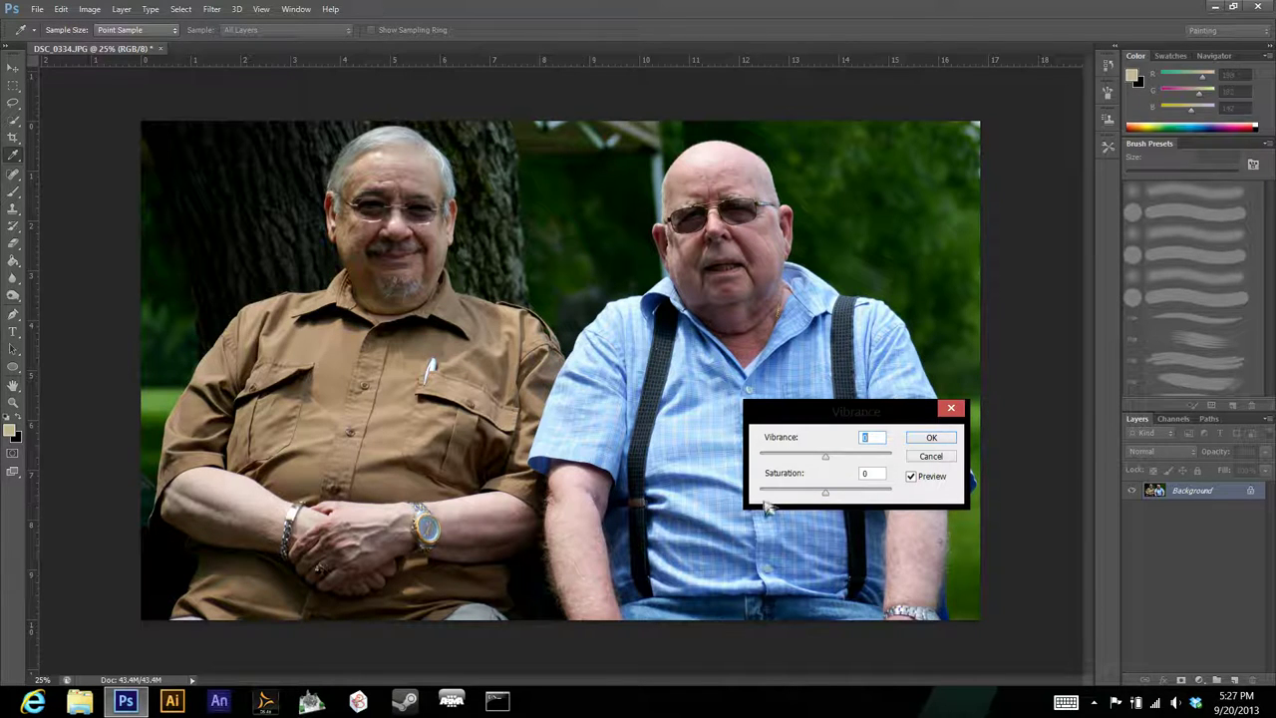
left_click_drag(825, 455, 841, 459)
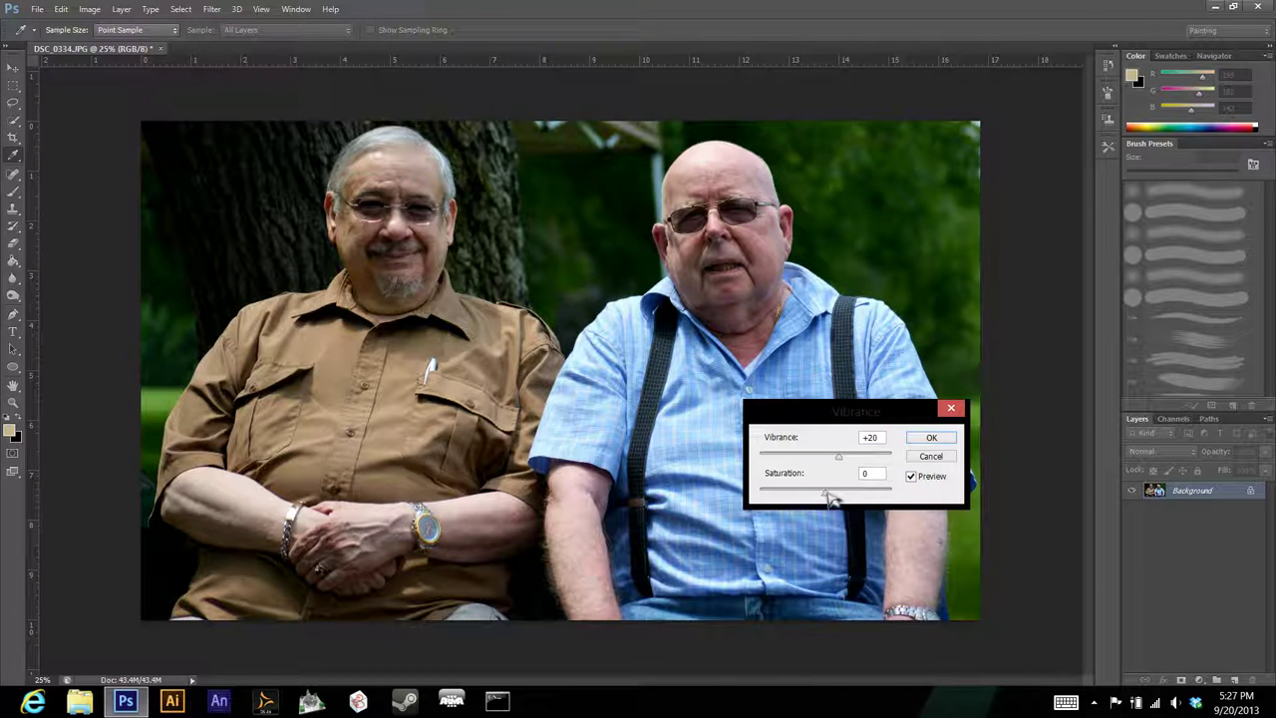
mouse_move(826, 493)
left_mouse_down()
mouse_move(895, 506)
mouse_move(825, 494)
left_mouse_up()
left_click(930, 437)
key("j")
Start a Black & White adjustment on the photo and set Greens to 21% and Yellows to 77%.
left_click(89, 9)
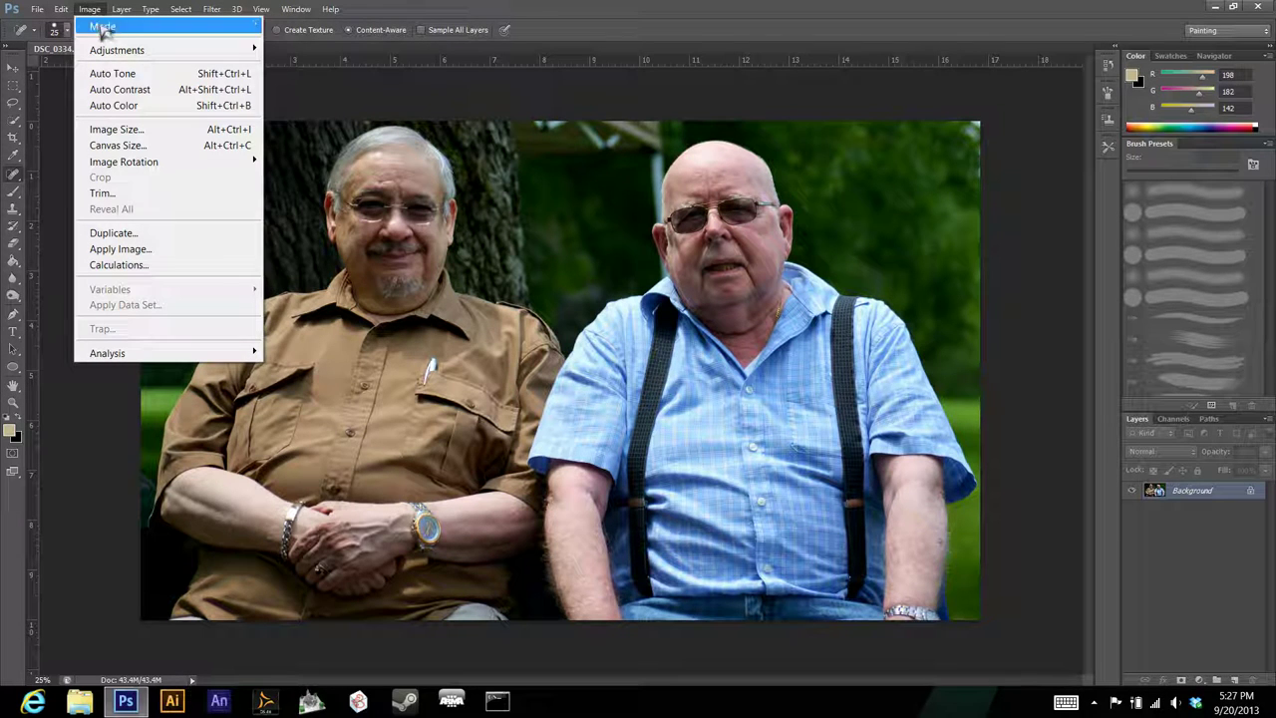
mouse_move(116, 51)
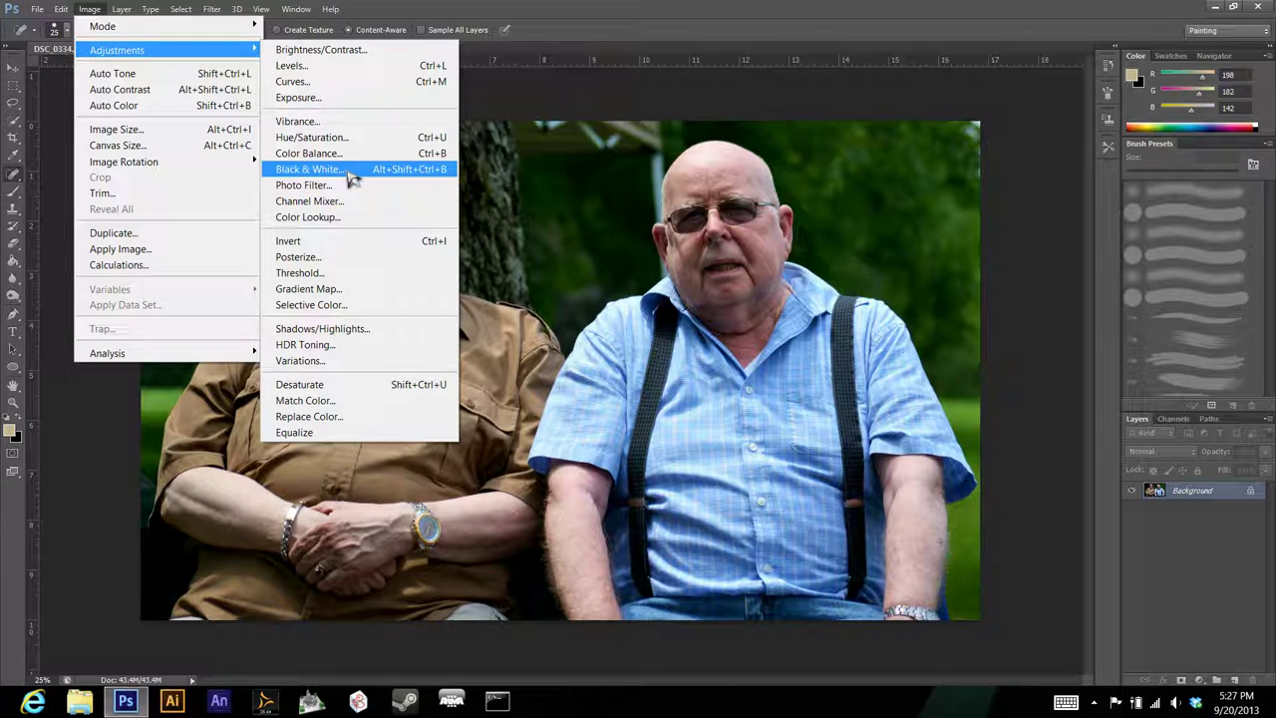
left_click(349, 172)
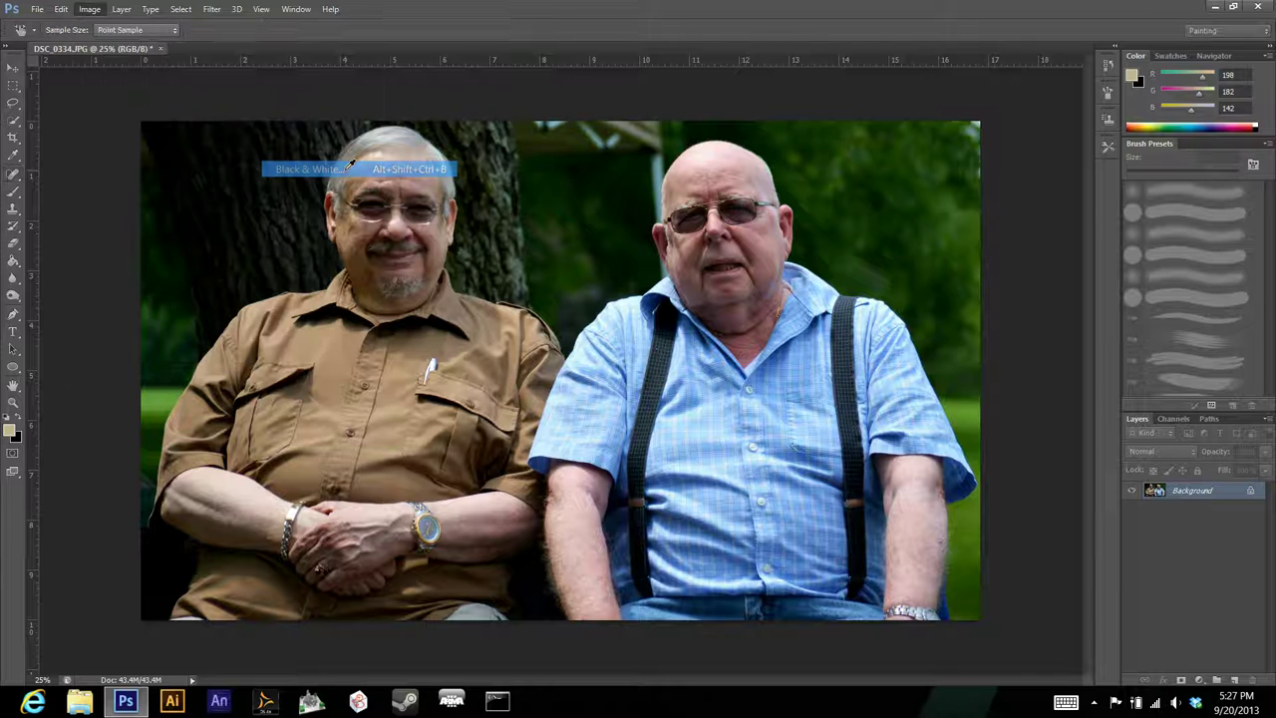
left_click_drag(1024, 291, 1016, 242)
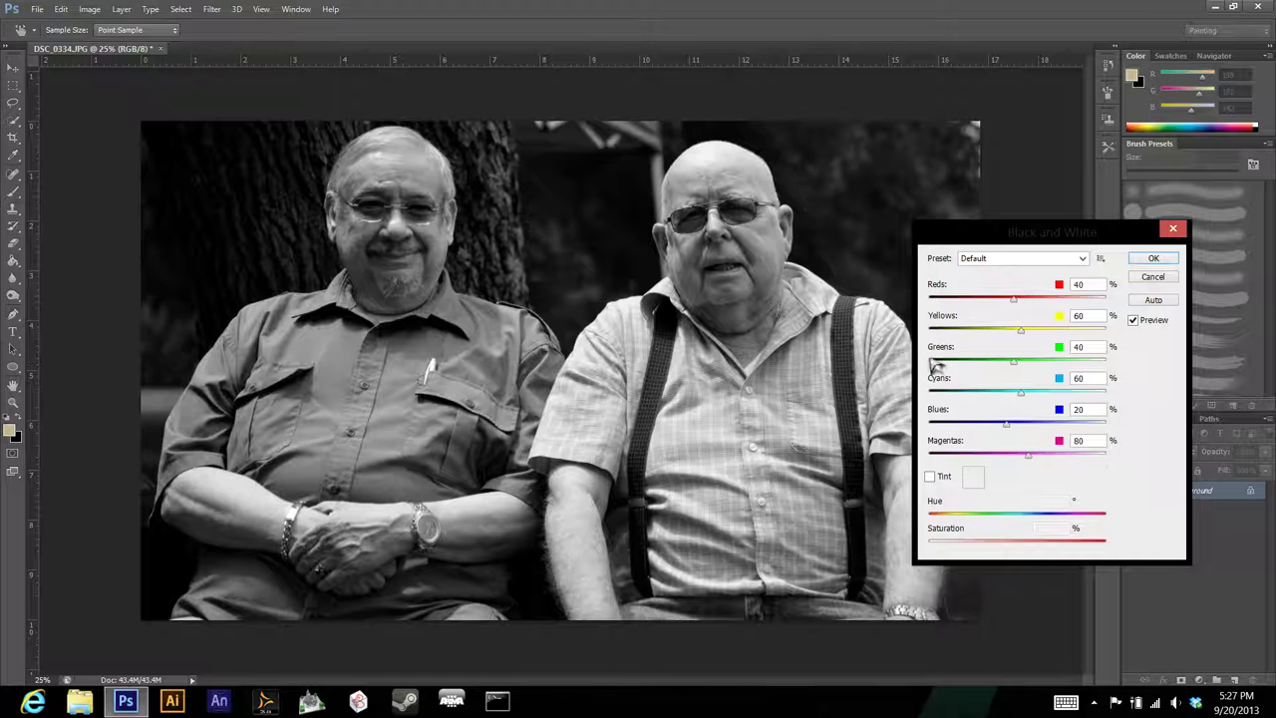
left_click_drag(1012, 237, 1046, 287)
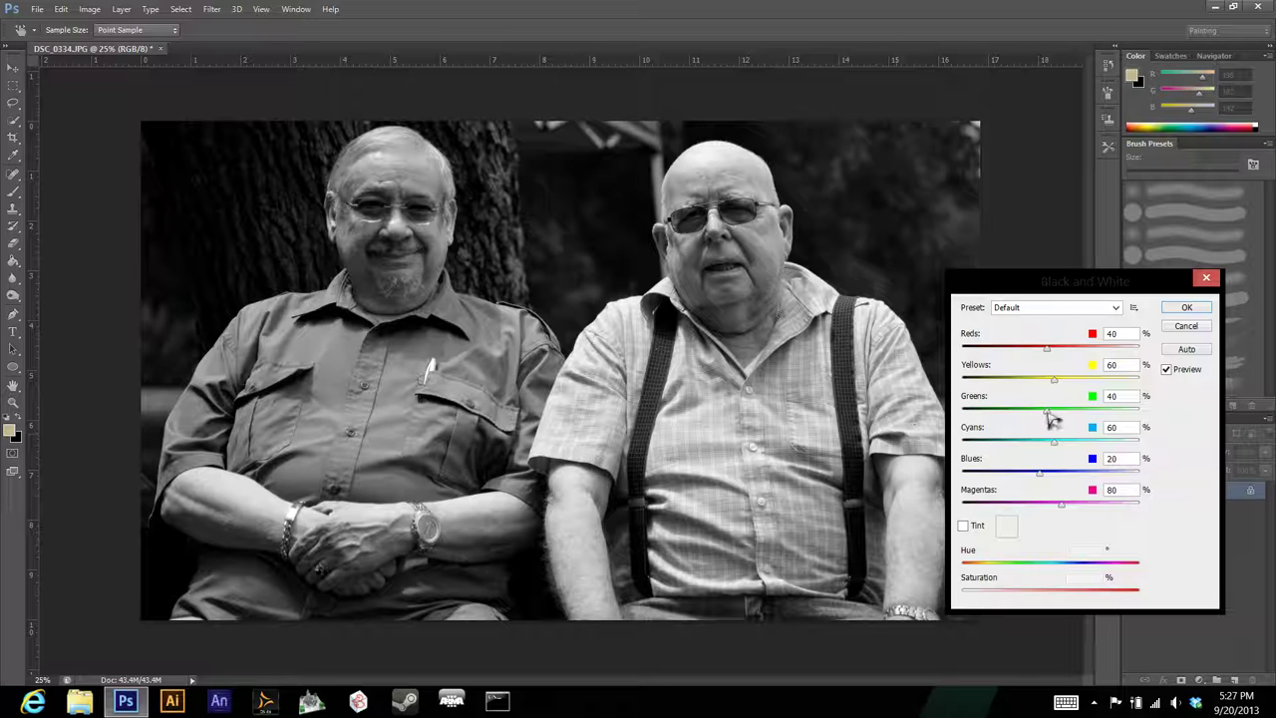
left_click_drag(1048, 412, 1043, 412)
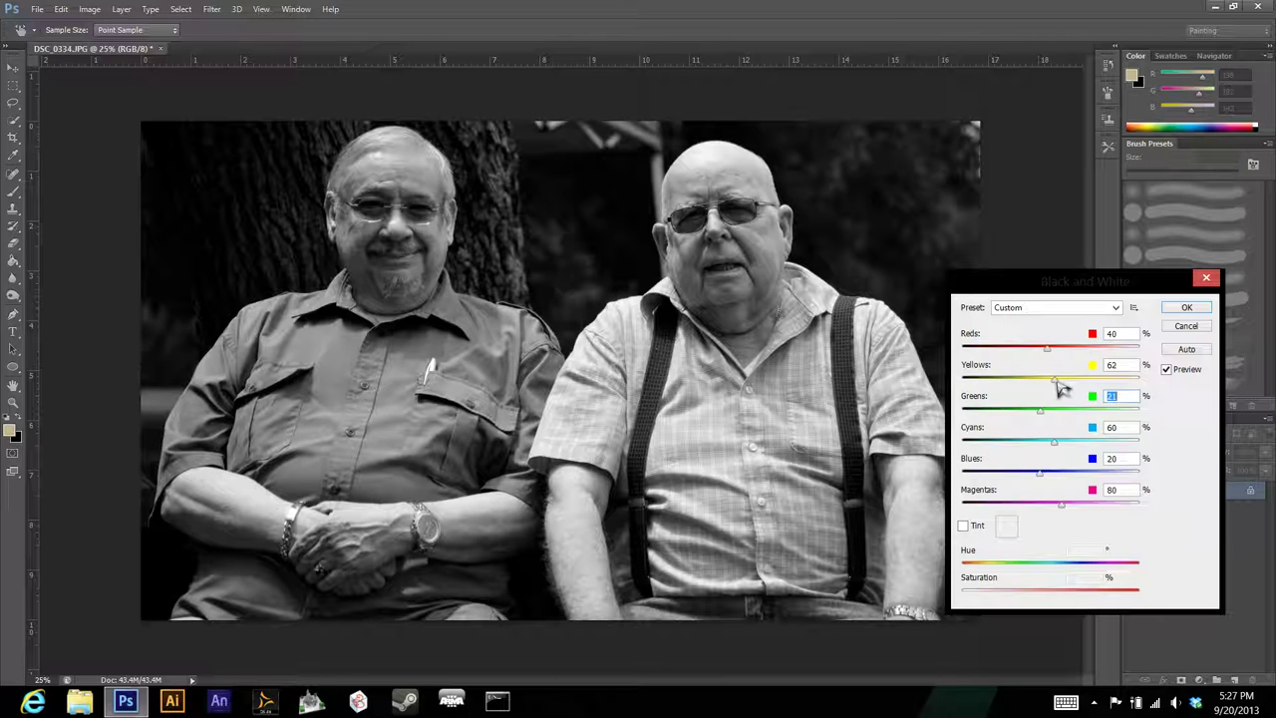
left_click_drag(1059, 383, 1060, 383)
left_click(1065, 386)
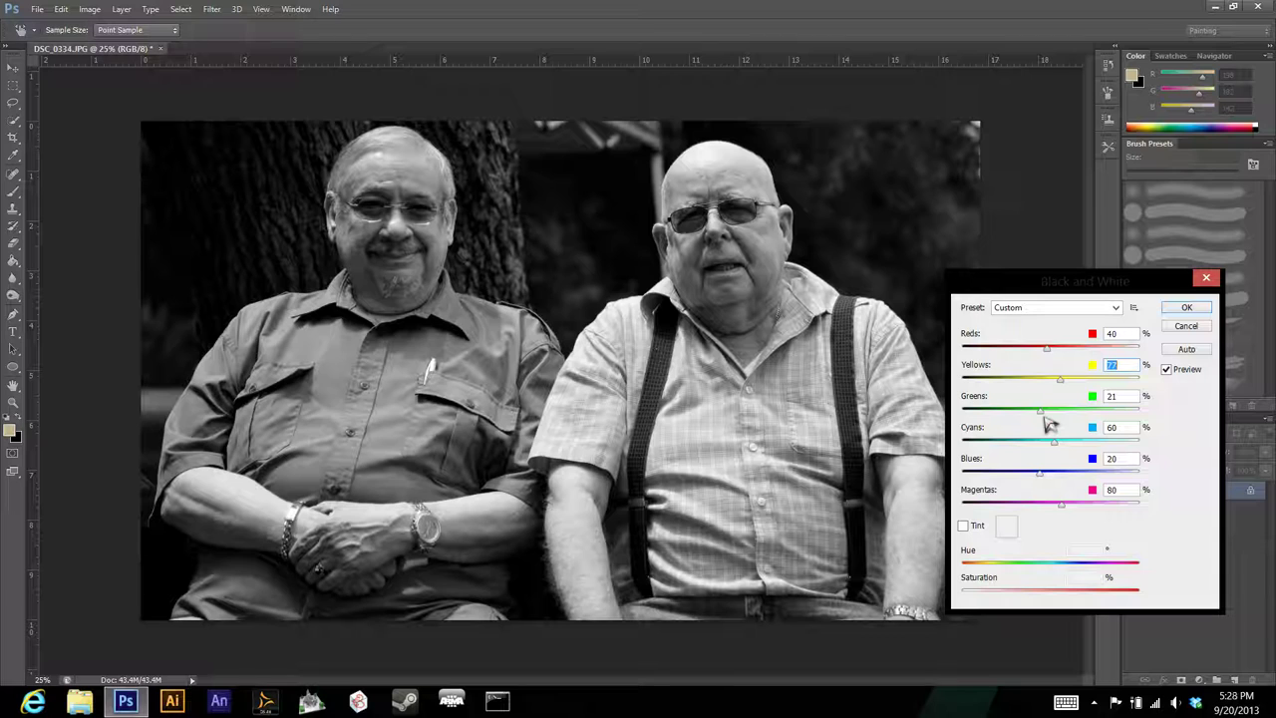
Lower Reds to 19% in the Black & White adjustment.
left_click_drag(1050, 351, 1047, 350)
left_click(1045, 351)
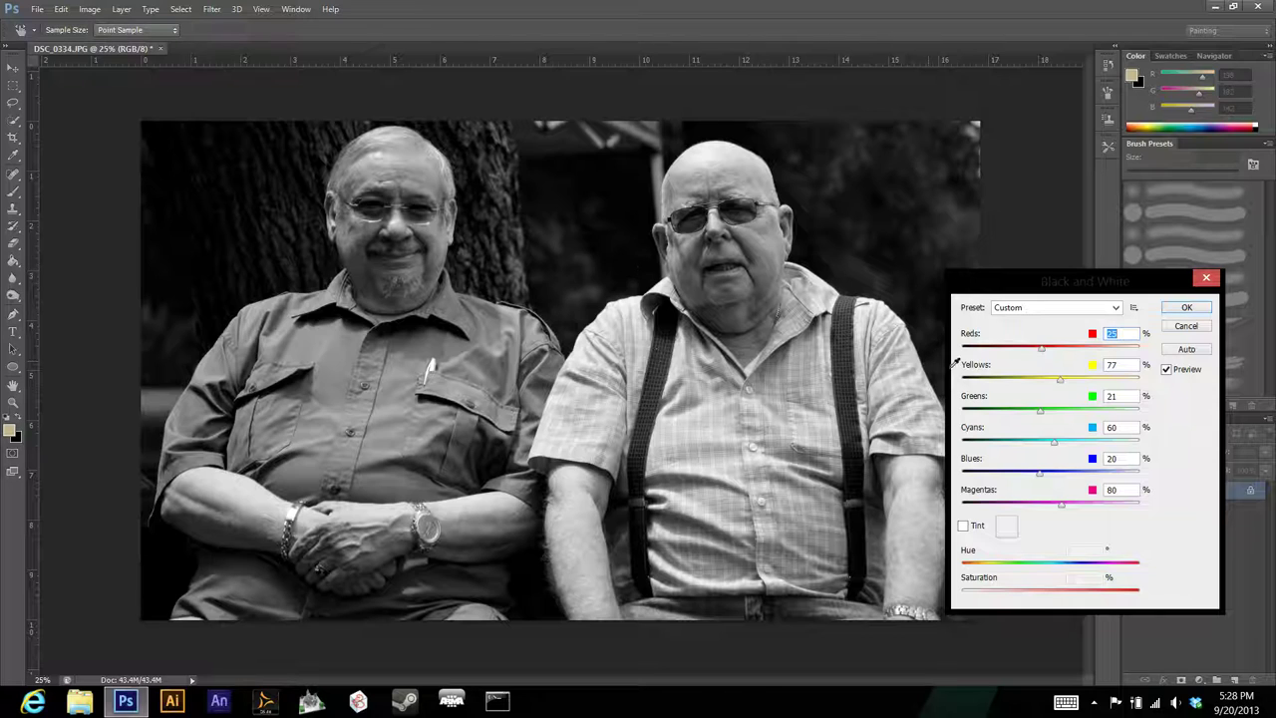
left_click_drag(1045, 352, 1042, 350)
left_click(1036, 350)
left_click_drag(1038, 351, 1040, 351)
Set Cyans to 47%, Blues to -24% and Magentas to 90%, and enable Tint for the Black & White adjustment.
left_click_drag(1039, 474, 1032, 472)
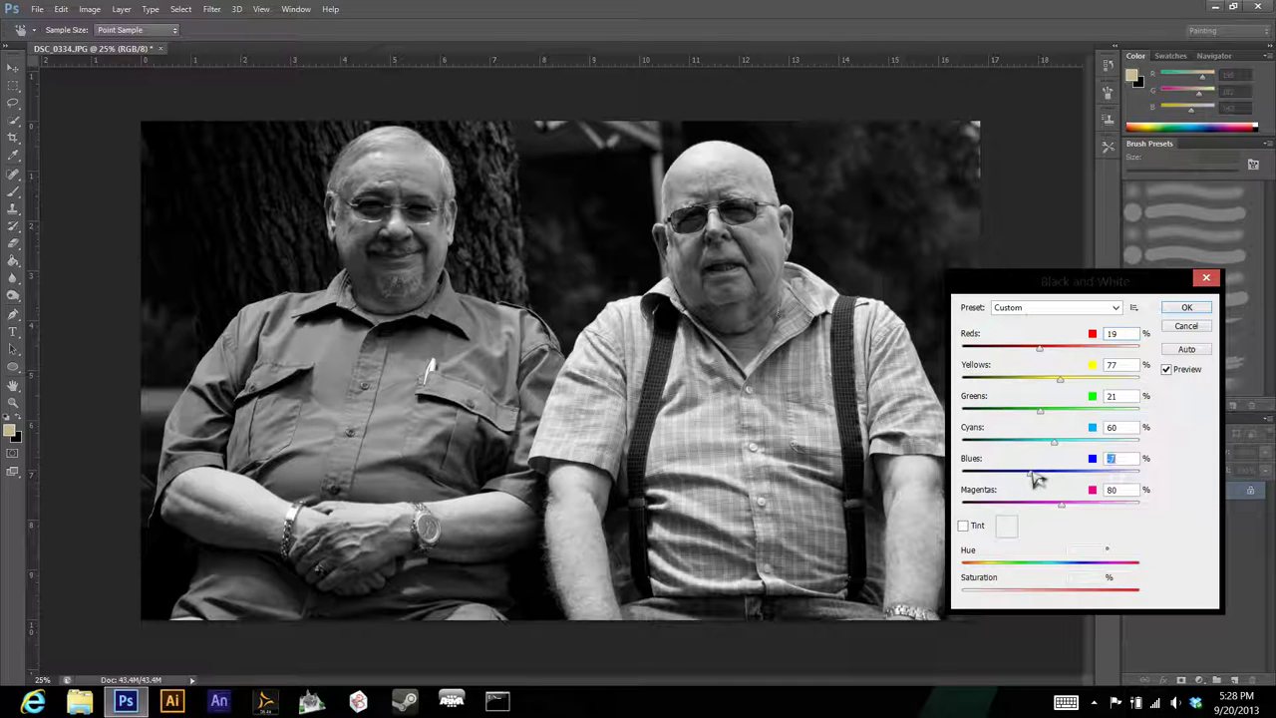
left_click_drag(1036, 478, 1027, 476)
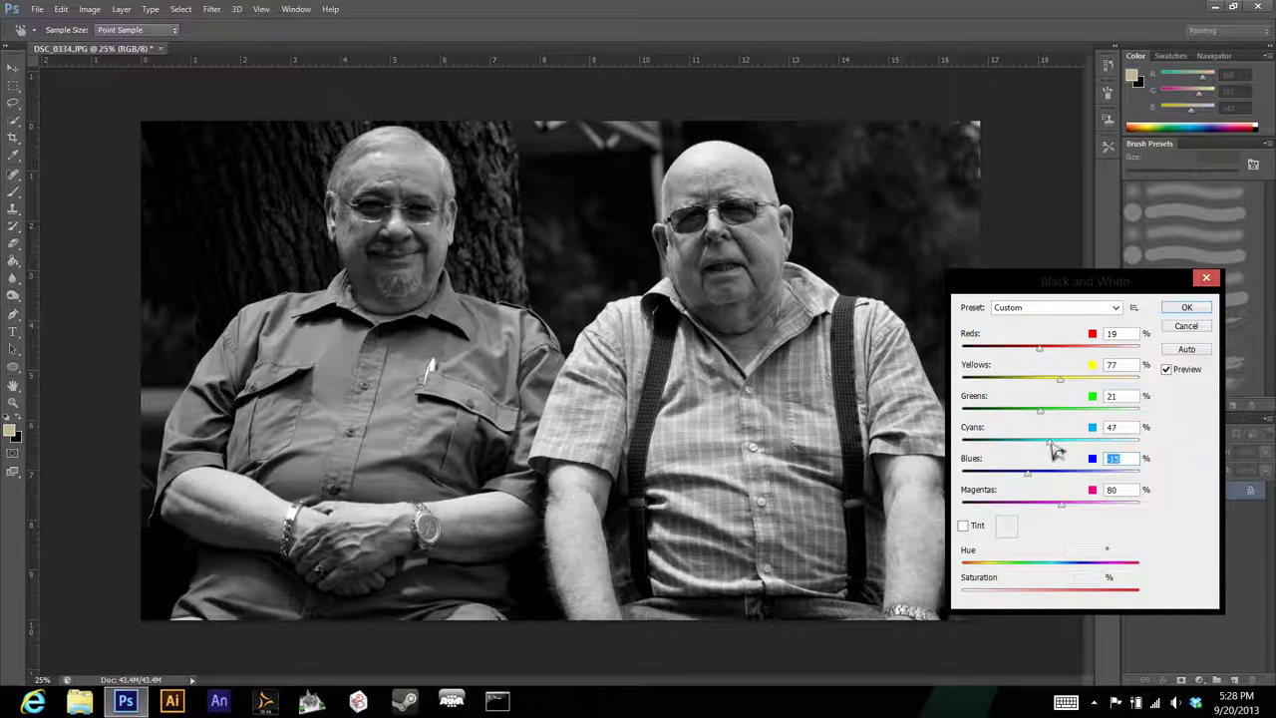
left_click_drag(1027, 477, 1026, 477)
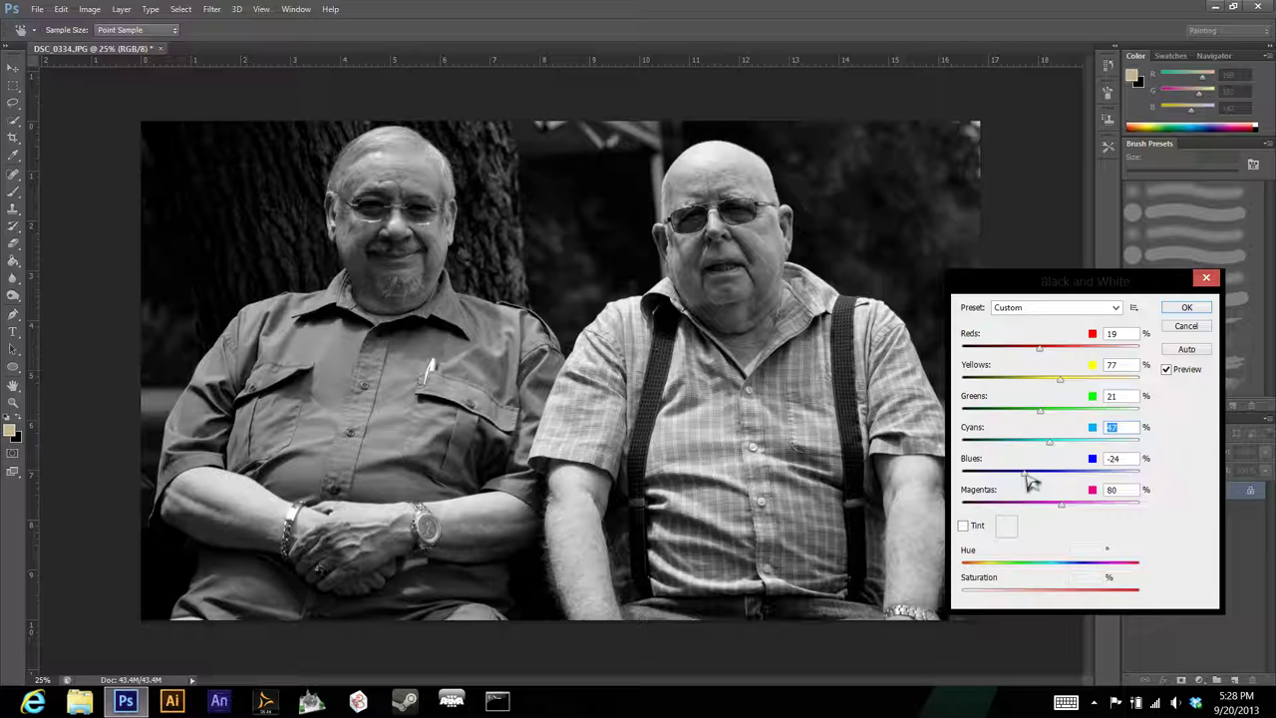
left_click(1031, 481)
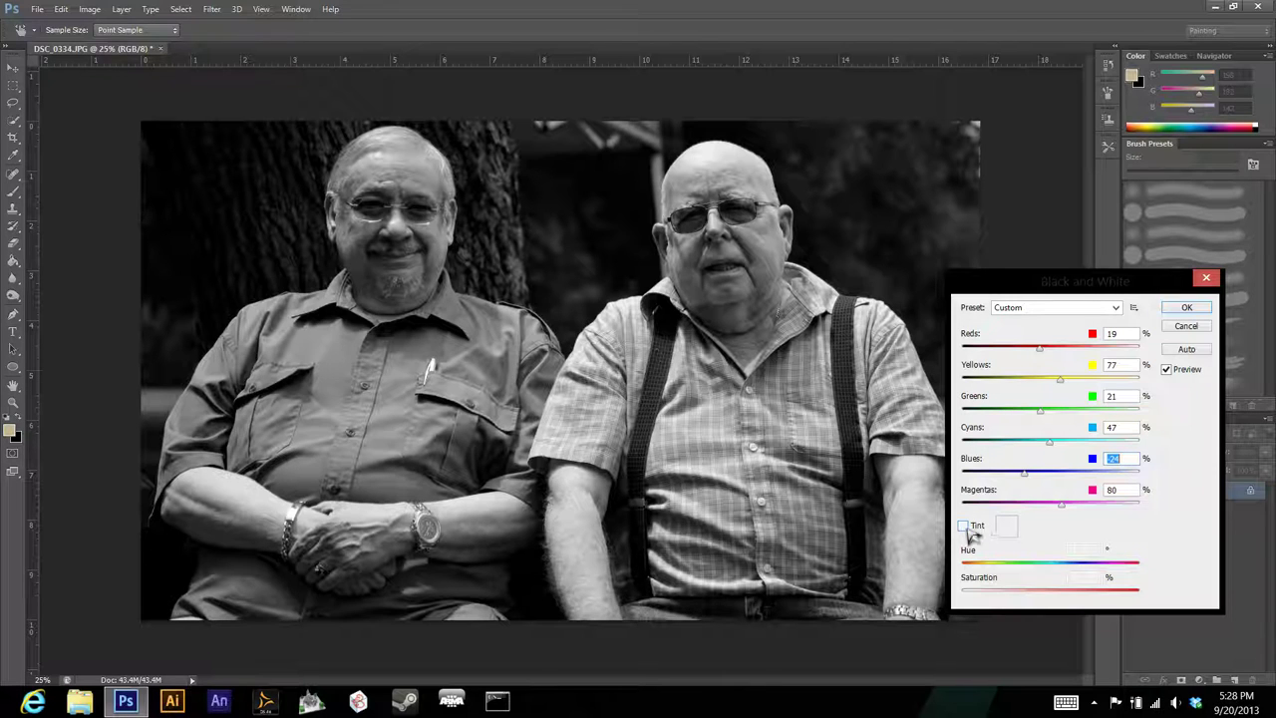
left_click_drag(1062, 504, 1067, 506)
left_click(964, 526)
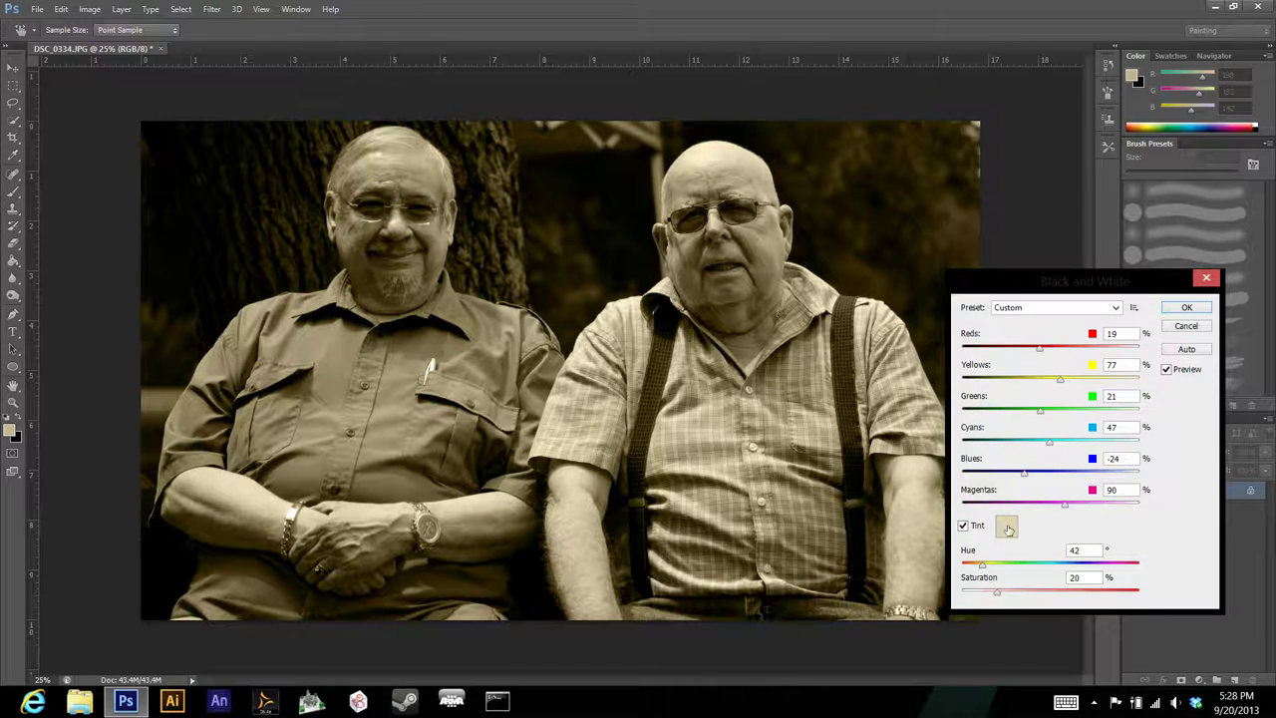
Try a pale violet tint color with hue 250 and saturation 28%, and cancel the color choice.
left_click(1007, 529)
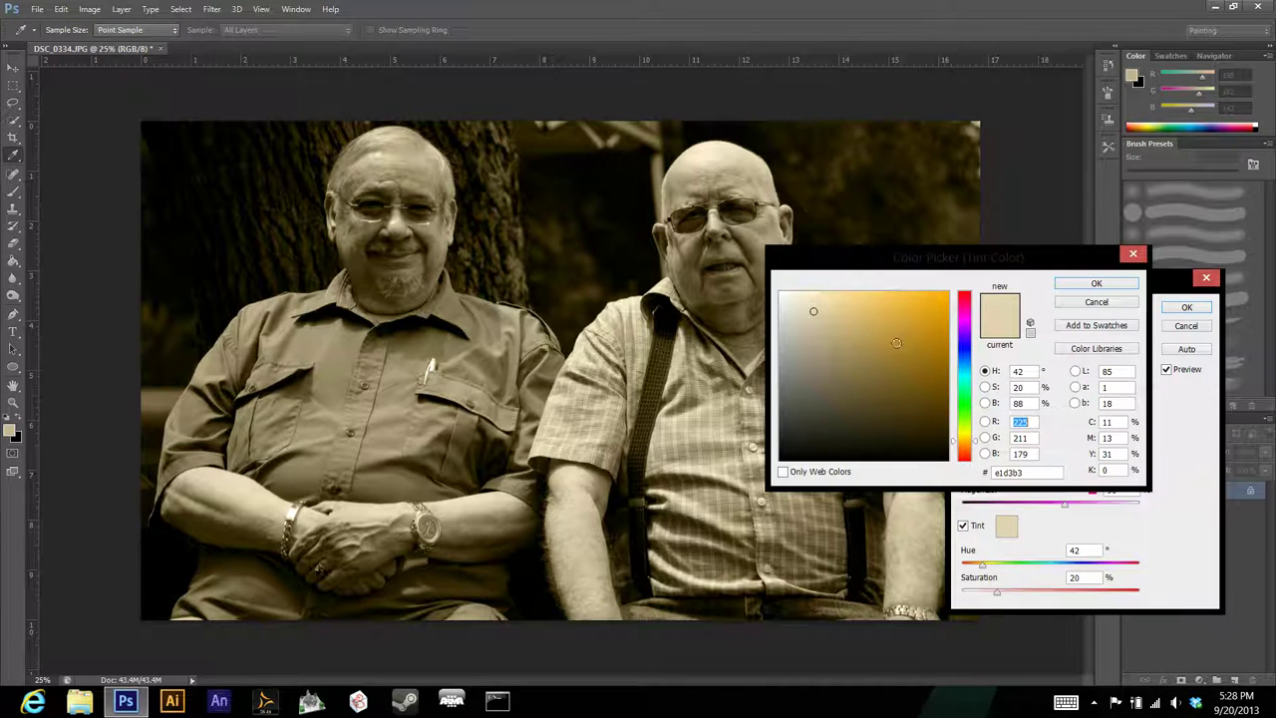
mouse_move(896, 343)
left_mouse_down()
mouse_move(891, 313)
mouse_move(843, 333)
mouse_move(823, 326)
mouse_move(846, 309)
mouse_move(823, 310)
left_mouse_up()
left_click(964, 345)
left_click(823, 309)
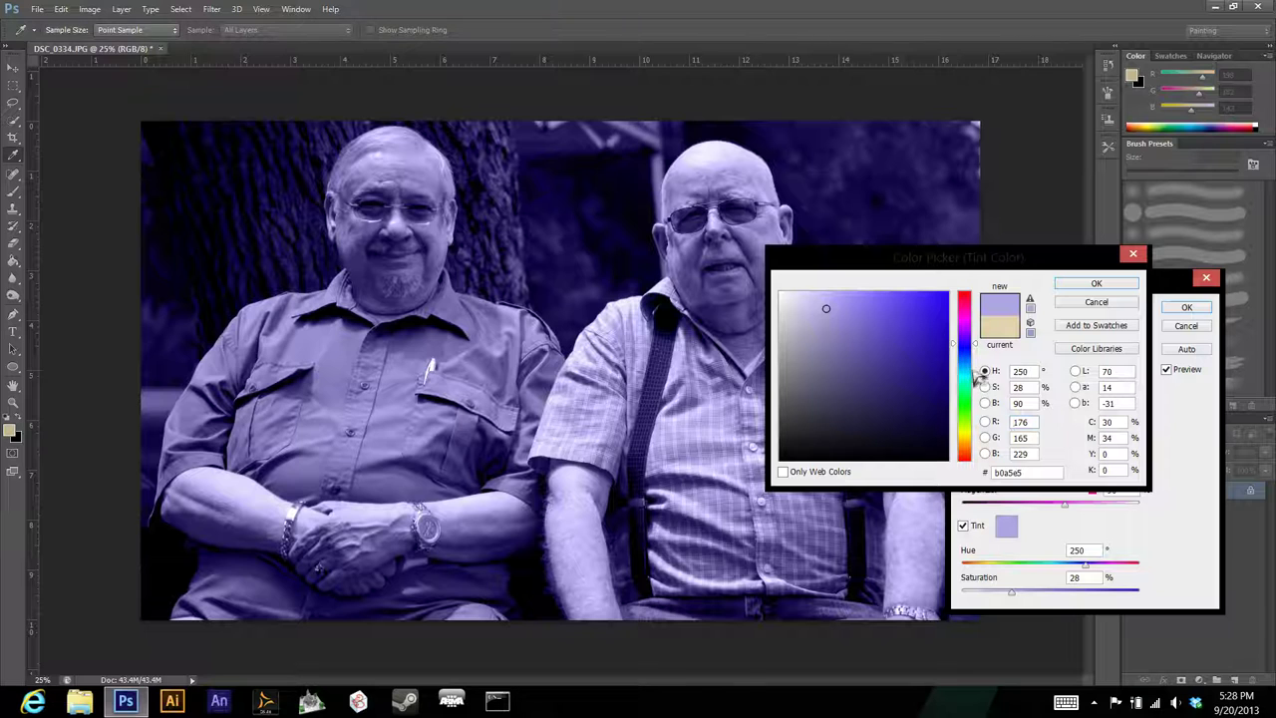
left_click(1091, 302)
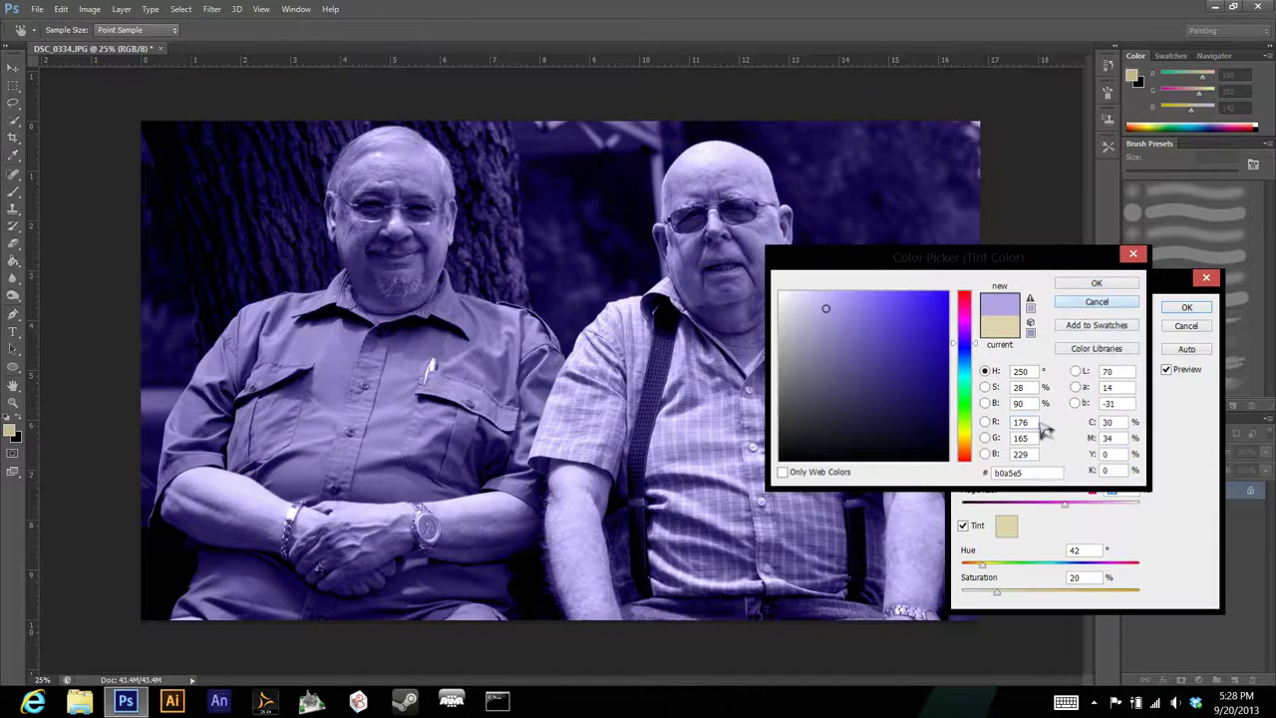
Choose a pale yellow-brown tint color with hue 42, set its saturation to 21%, and apply the Black & White adjustment.
left_click(1007, 531)
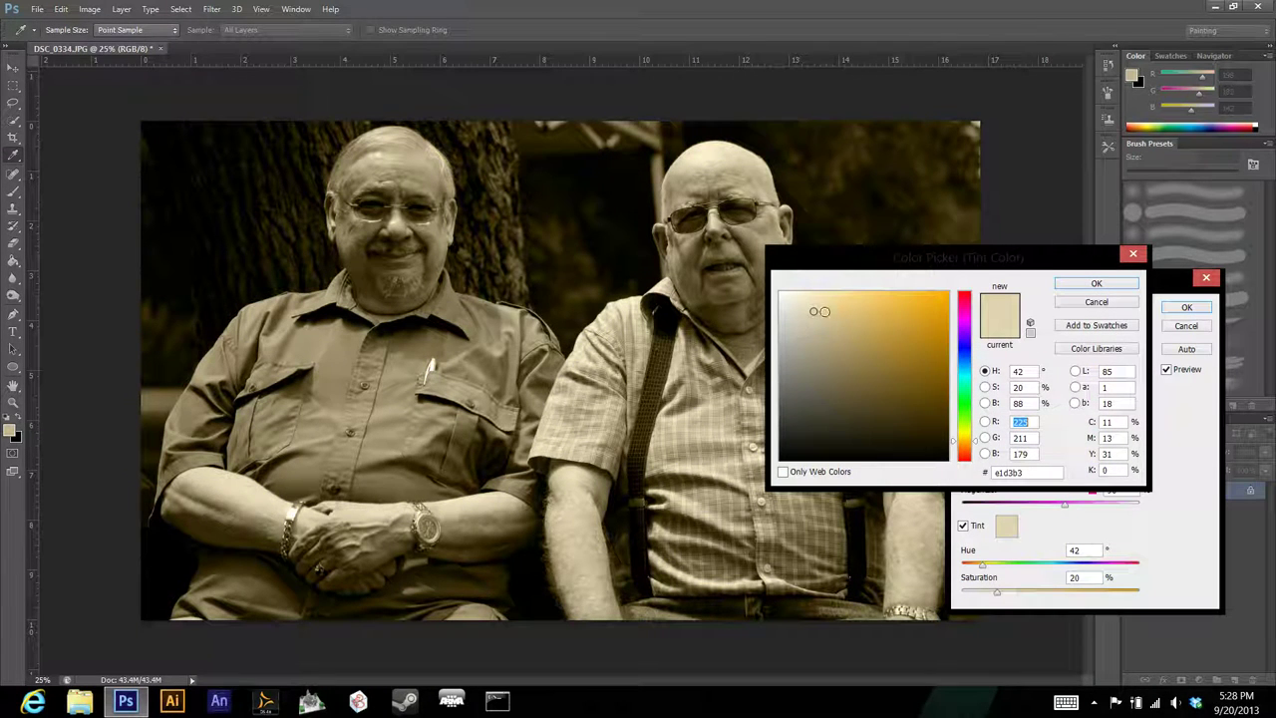
left_click(824, 311)
left_click(1088, 286)
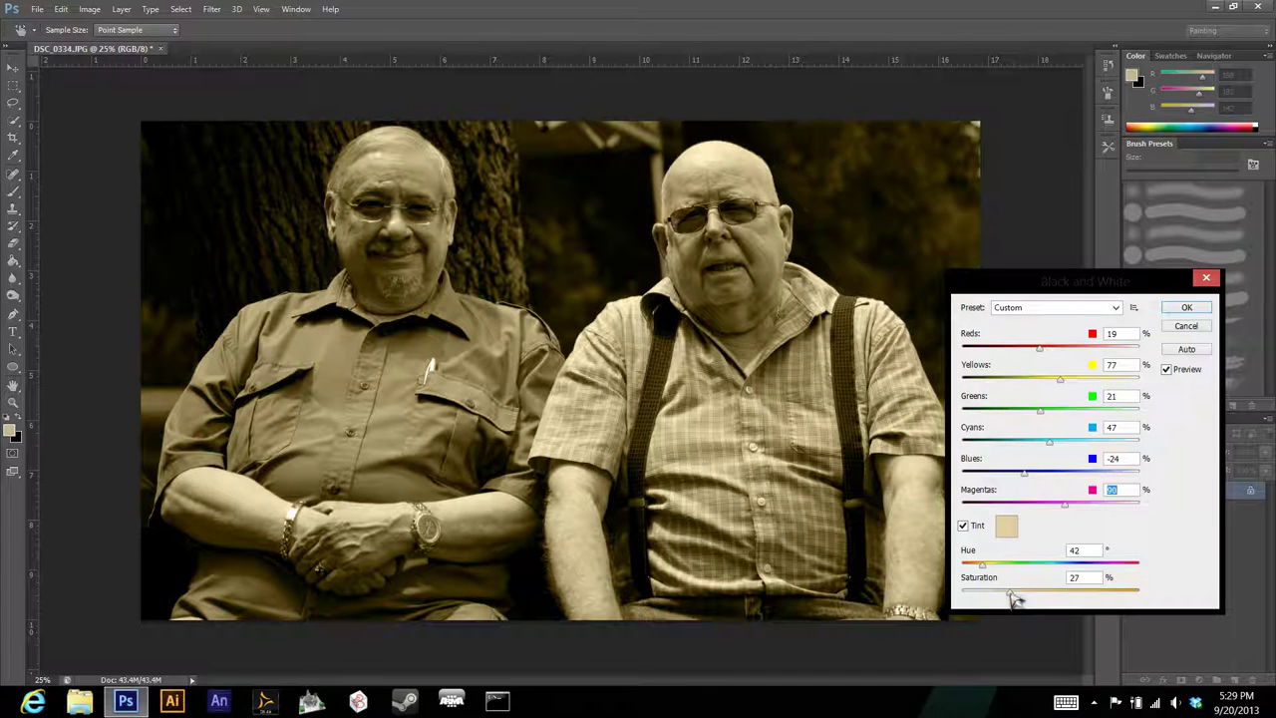
left_click_drag(1014, 598, 1004, 596)
left_click(1008, 598)
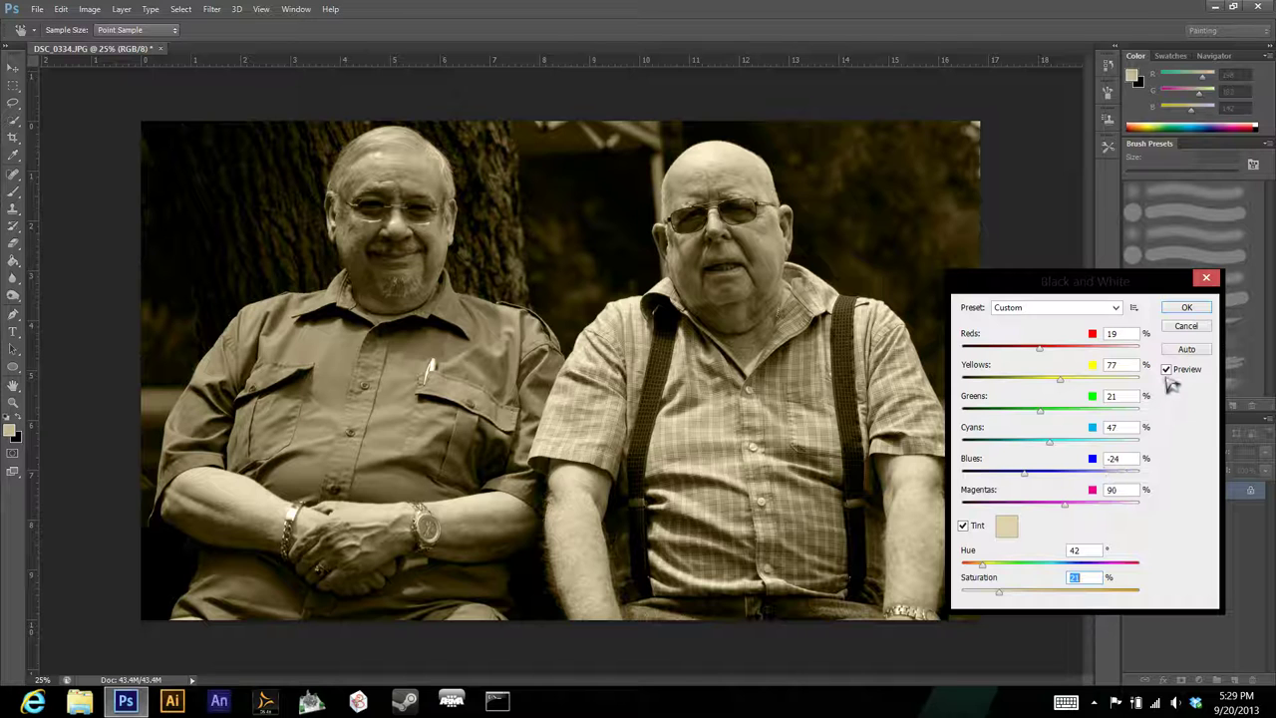
left_click_drag(1082, 282, 1070, 248)
left_click(1174, 274)
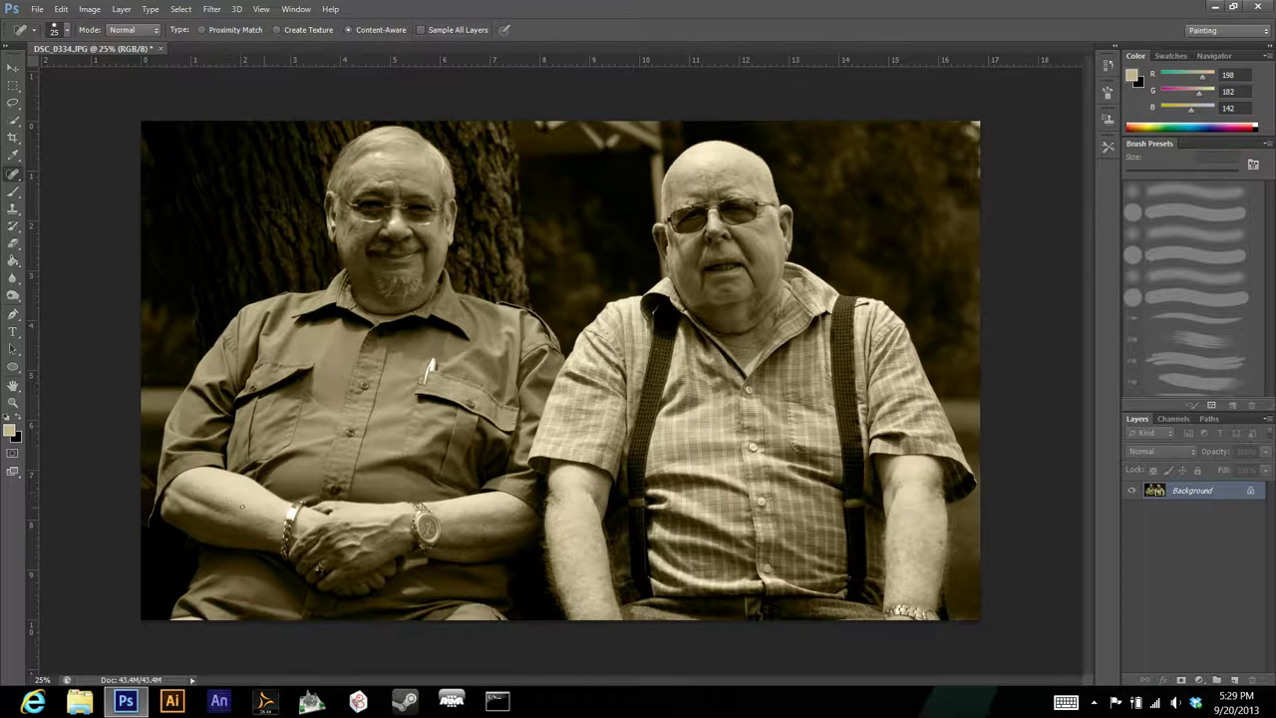
Activate the Burn tool and reduce its brush size to 200 px.
left_click(13, 295)
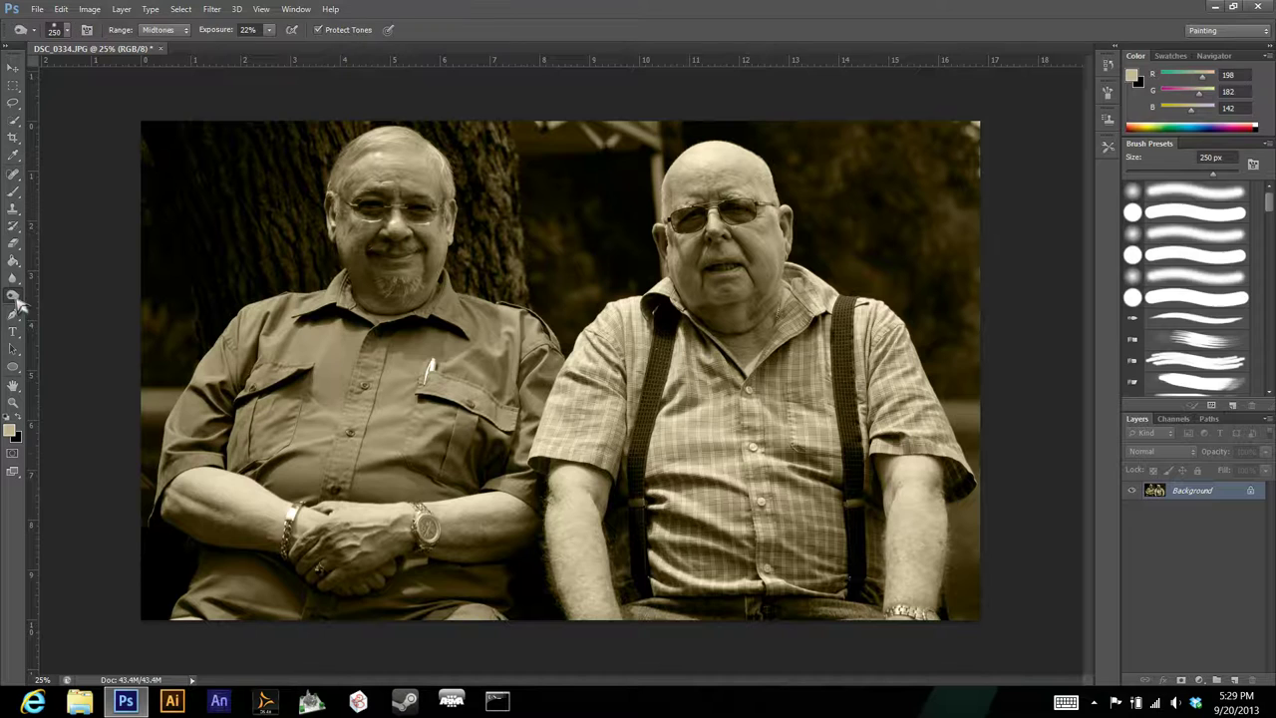
key("bracketleft")
right_click(13, 297)
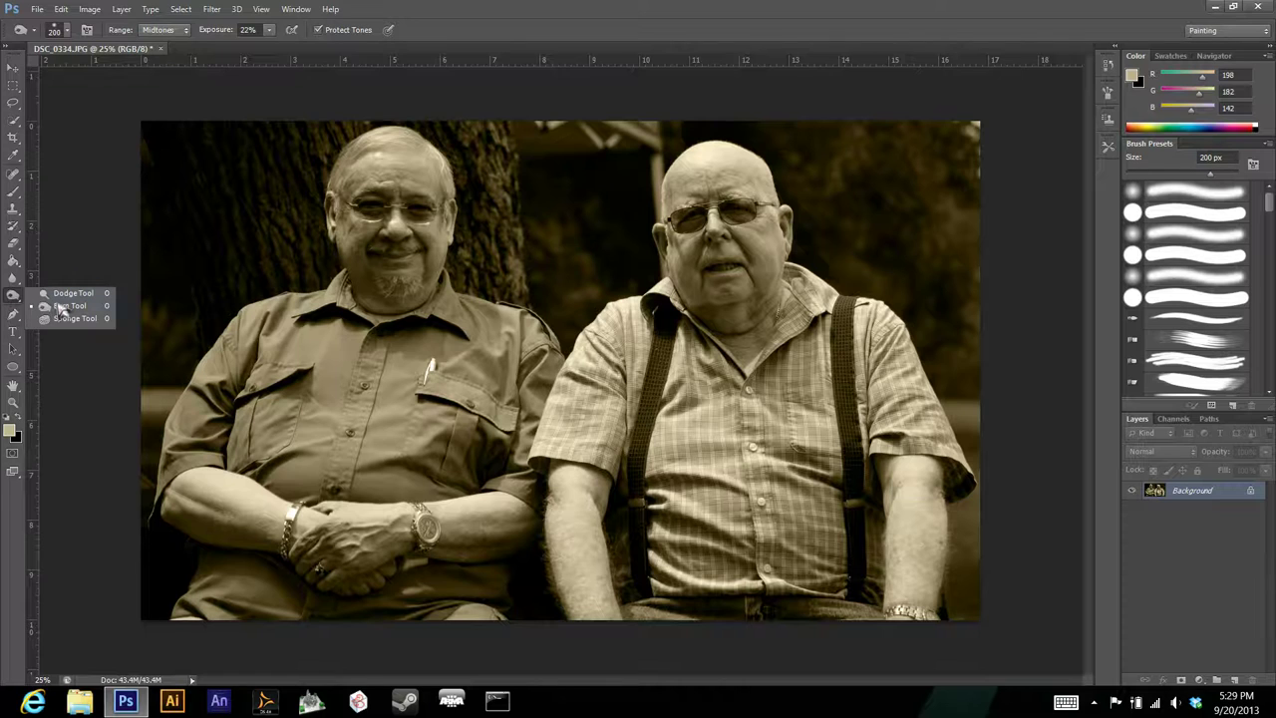
left_click(61, 308)
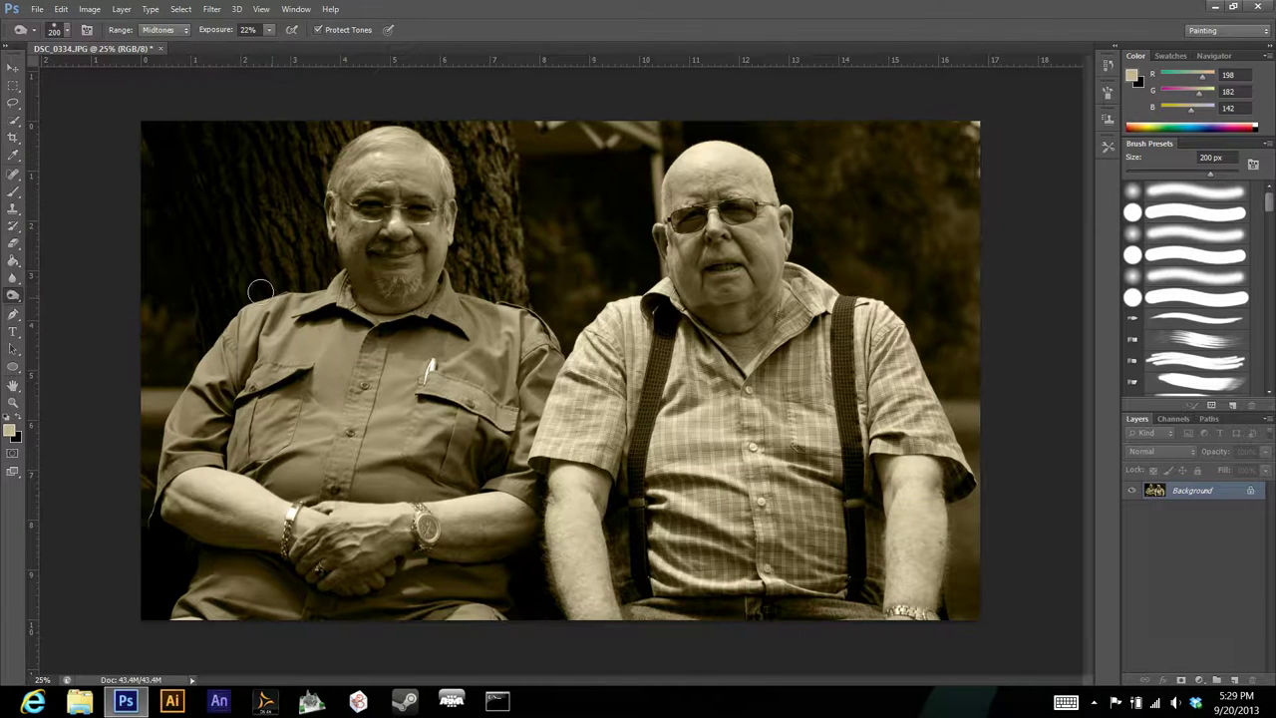
Try burning the arm and collar of the man with suspenders using a 300 px brush at 84% exposure, and undo it.
key("bracketright")
key("bracketright")
left_click(269, 29)
left_click_drag(271, 31, 323, 53)
mouse_move(909, 493)
left_mouse_down()
mouse_move(914, 532)
mouse_move(757, 274)
mouse_move(810, 384)
left_mouse_up()
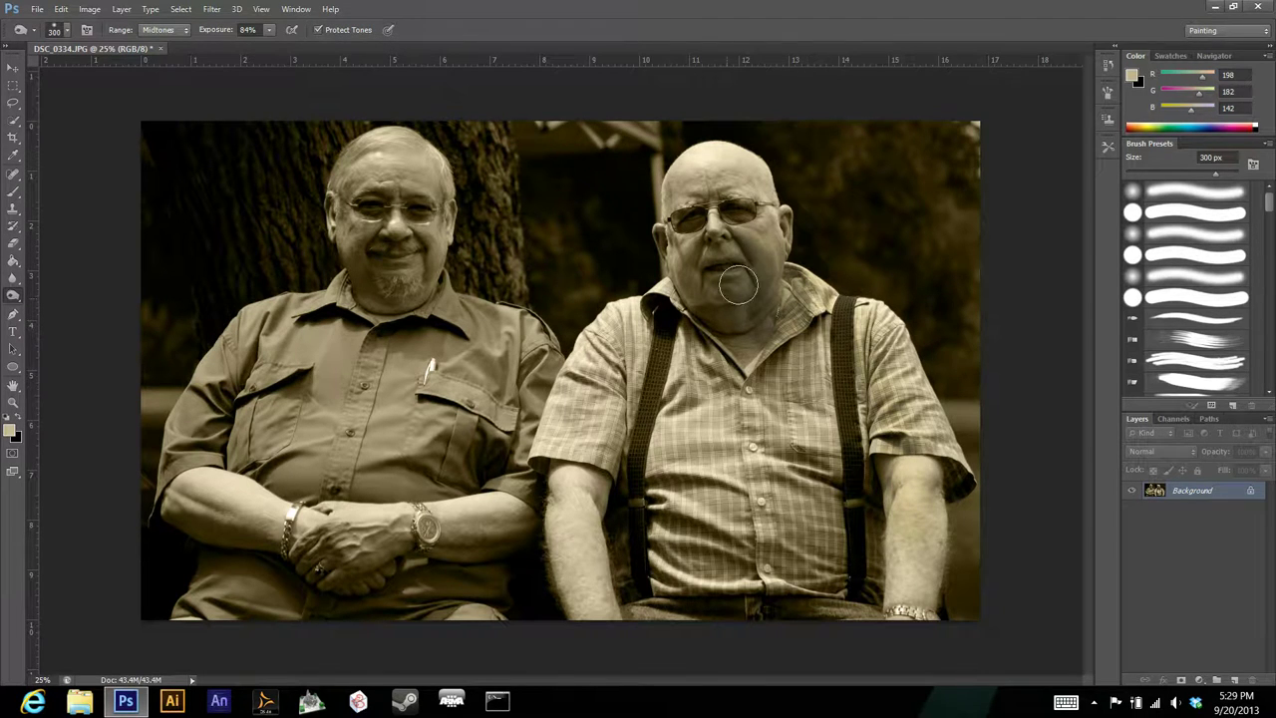
key("ctrl+z")
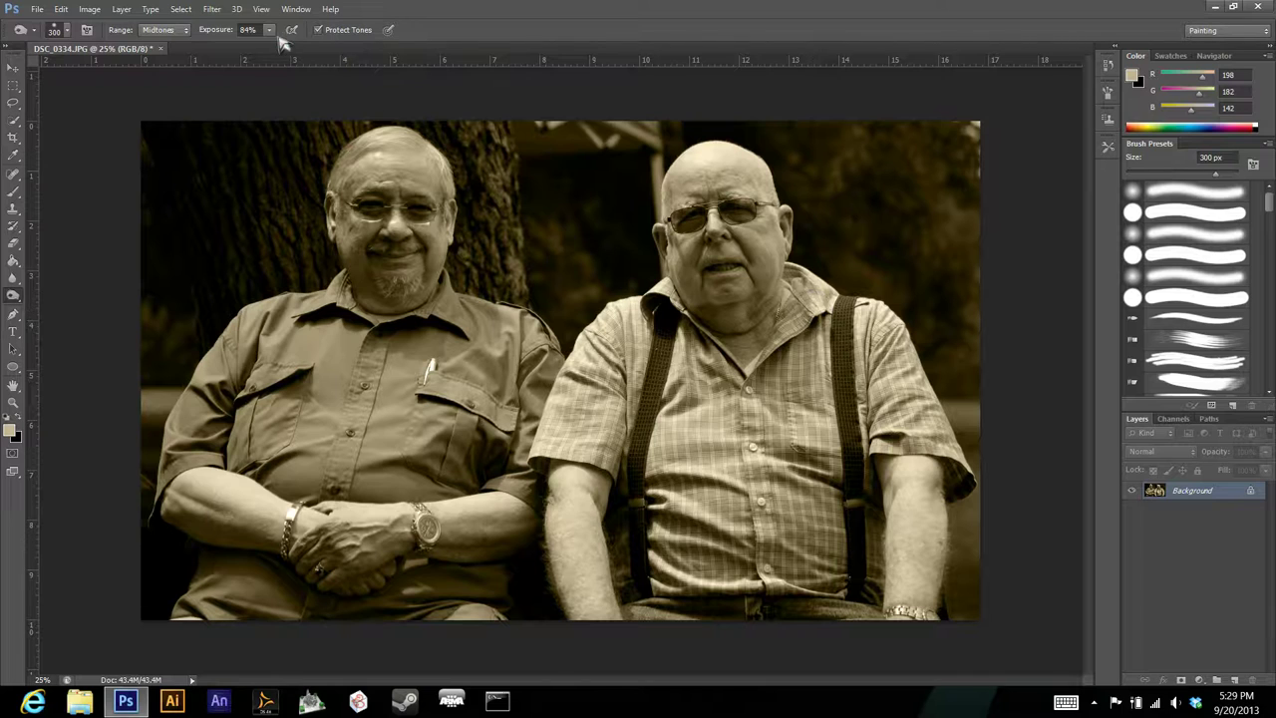
Burn the forearms of both men with a 250 px brush at 20% exposure.
mouse_move(268, 29)
left_mouse_down()
mouse_move(256, 49)
mouse_move(230, 52)
left_mouse_up()
key("bracketleft")
mouse_move(900, 486)
left_mouse_down()
mouse_move(906, 587)
mouse_move(920, 480)
mouse_move(923, 590)
mouse_move(922, 517)
mouse_move(910, 474)
mouse_move(894, 465)
mouse_move(905, 558)
left_mouse_up()
mouse_move(584, 567)
left_mouse_down()
mouse_move(567, 486)
mouse_move(565, 557)
mouse_move(591, 613)
mouse_move(583, 550)
left_mouse_up()
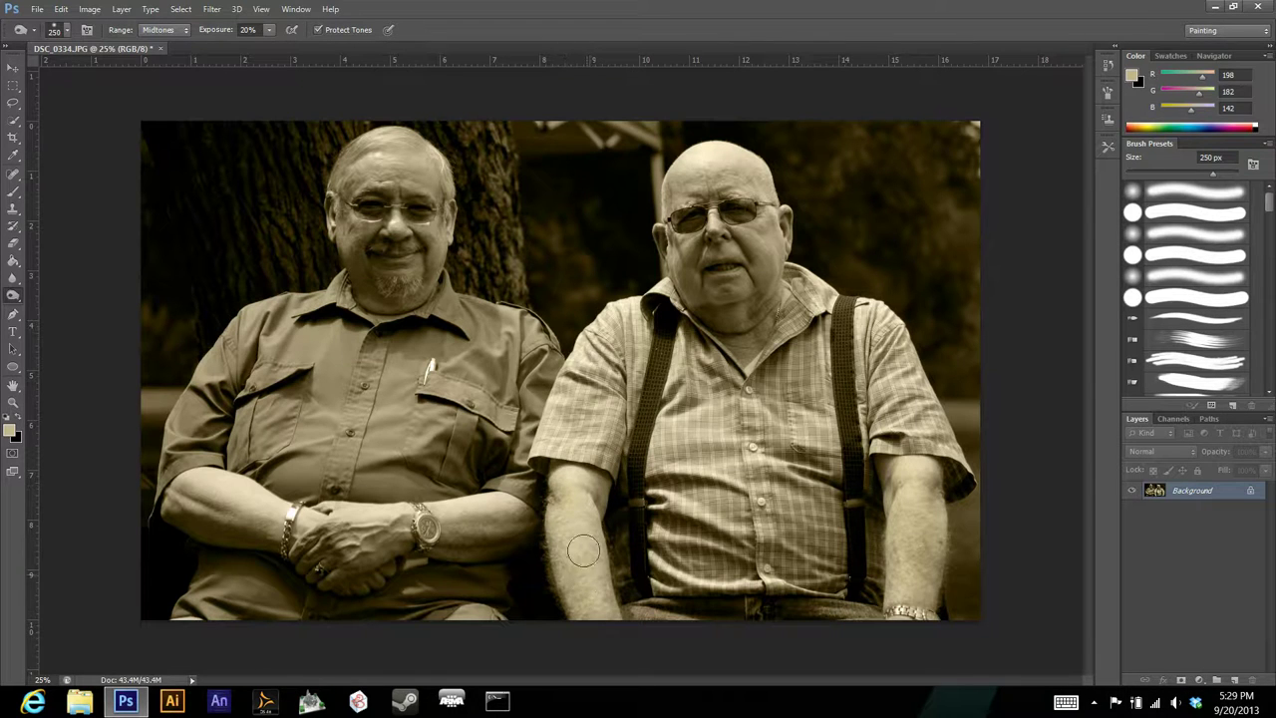
mouse_move(232, 495)
left_mouse_down()
mouse_move(216, 486)
mouse_move(245, 501)
mouse_move(229, 510)
mouse_move(189, 498)
mouse_move(511, 511)
left_mouse_up()
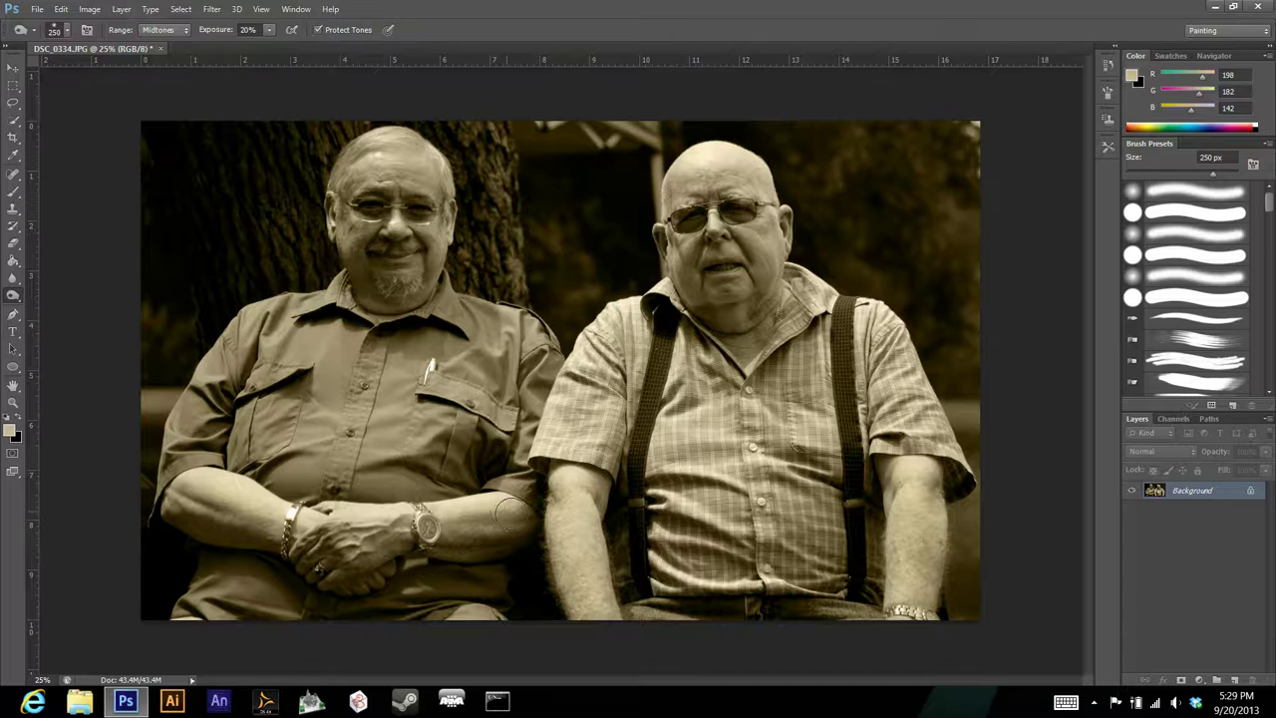
Burn the clasped hands and the forehead of the man with suspenders with a 200 px brush.
key("bracketleft")
left_click_drag(361, 516, 307, 532)
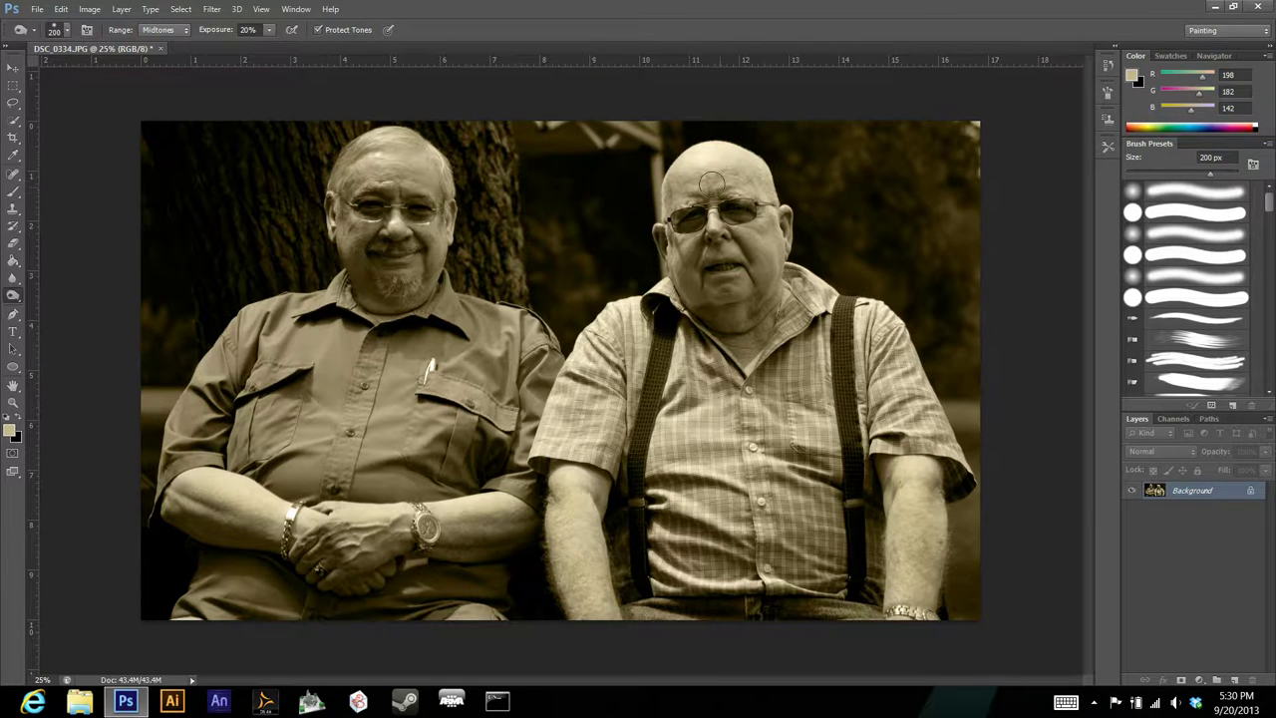
mouse_move(712, 183)
left_mouse_down()
mouse_move(686, 177)
mouse_move(701, 155)
mouse_move(742, 155)
mouse_move(761, 182)
left_mouse_up()
key("ctrl+minus")
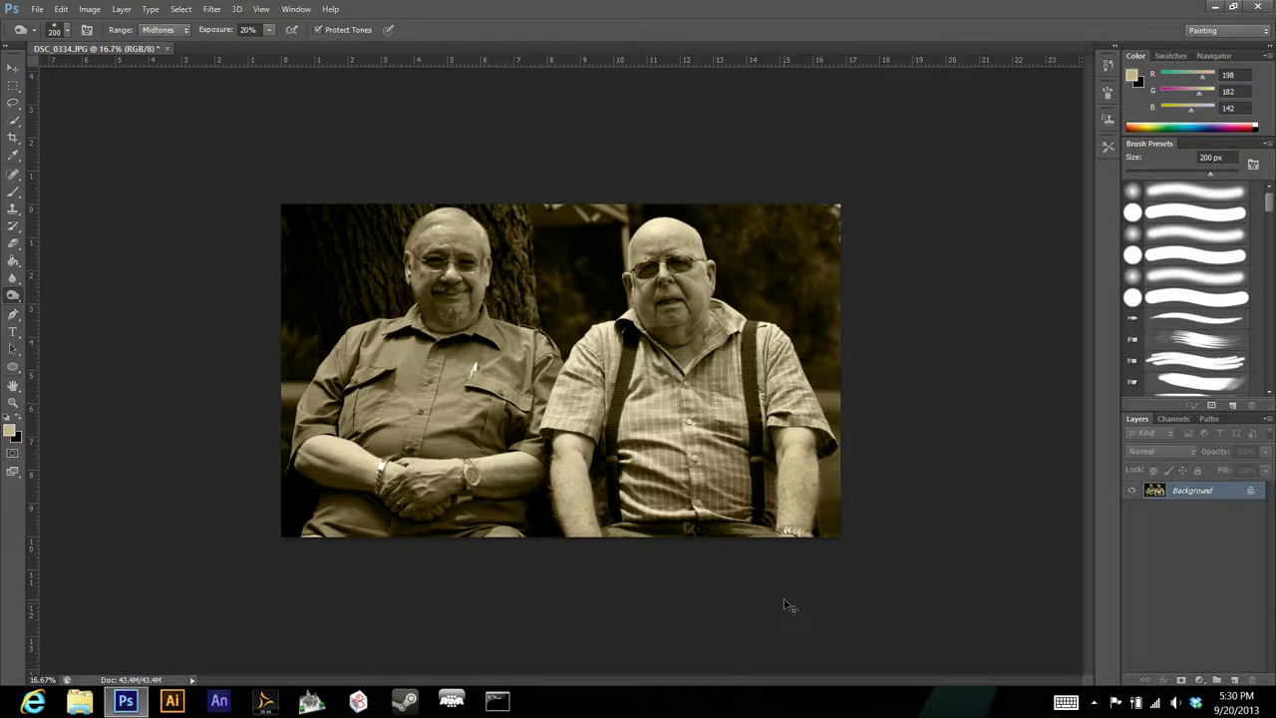